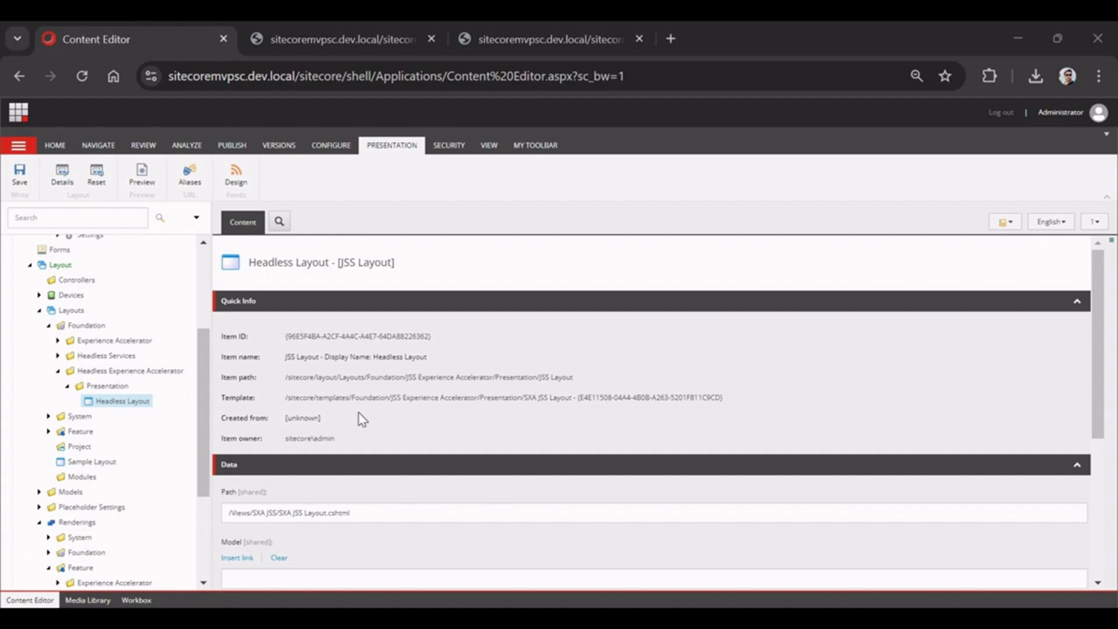
Step: Examine the Headless Layout's Layout Service placeholders and the renderings under Feature in the content tree
scroll(305, 423, down, 1)
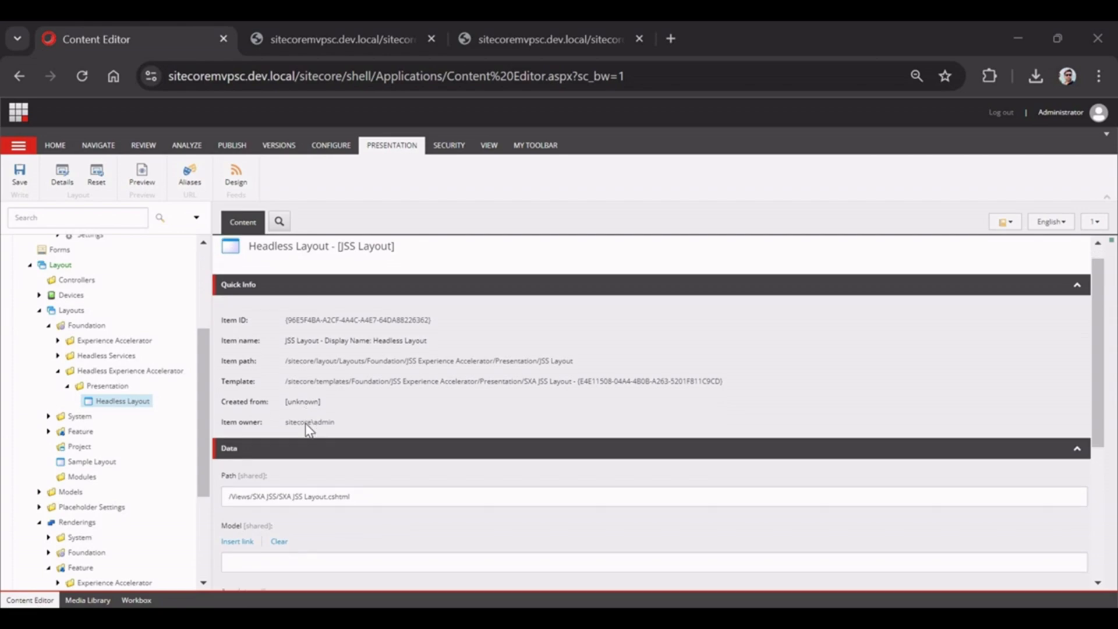
scroll(307, 428, down, 2)
click(300, 411)
scroll(300, 415, down, 3)
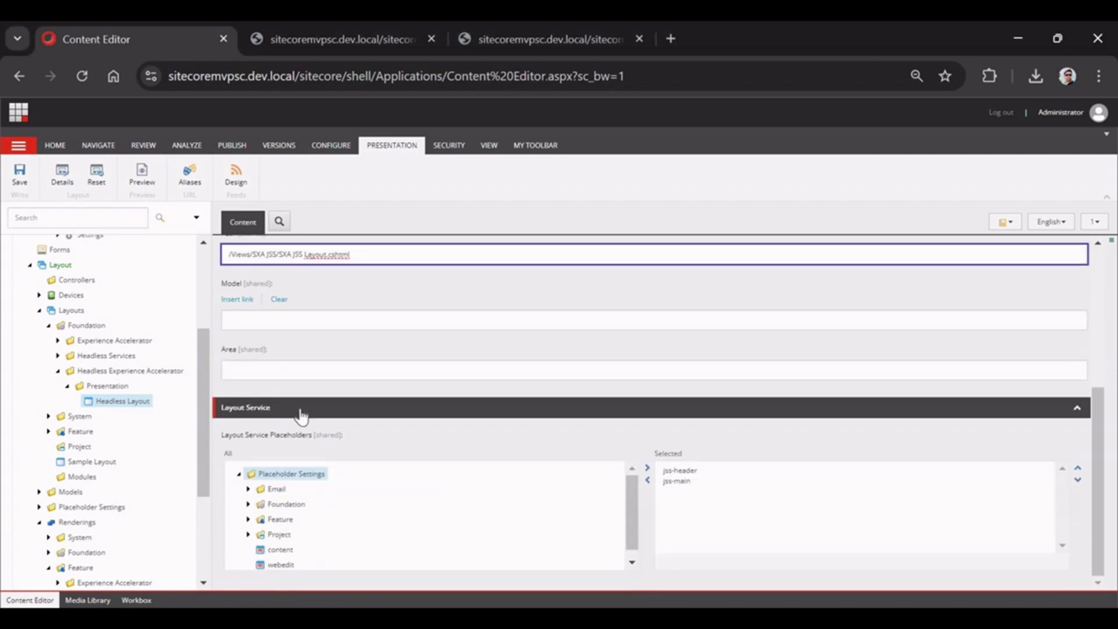
click(406, 436)
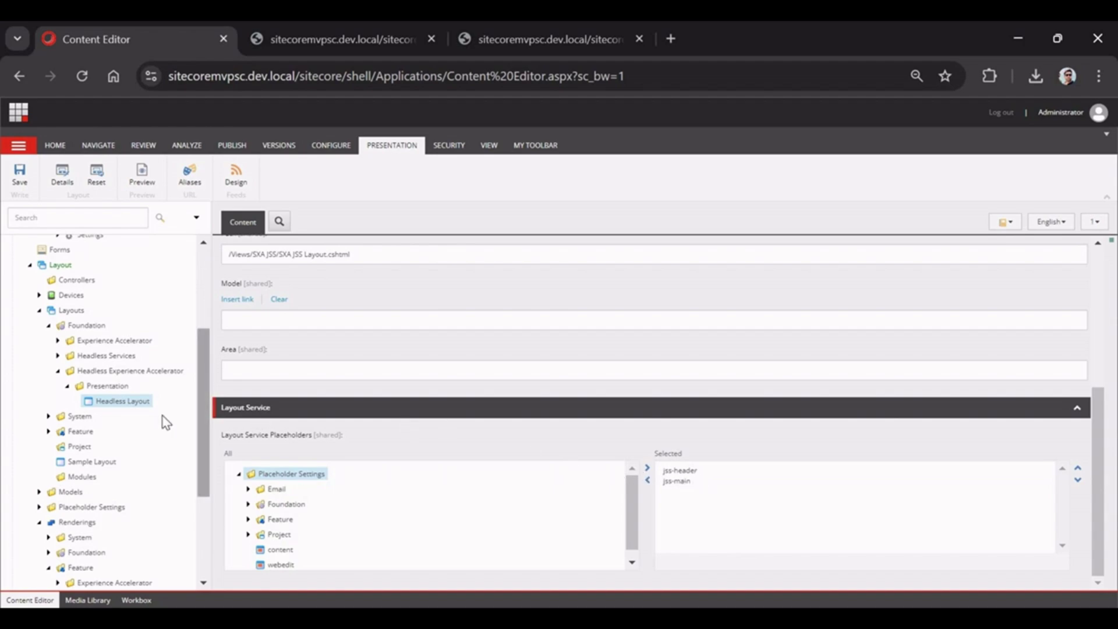
scroll(129, 481, down, 3)
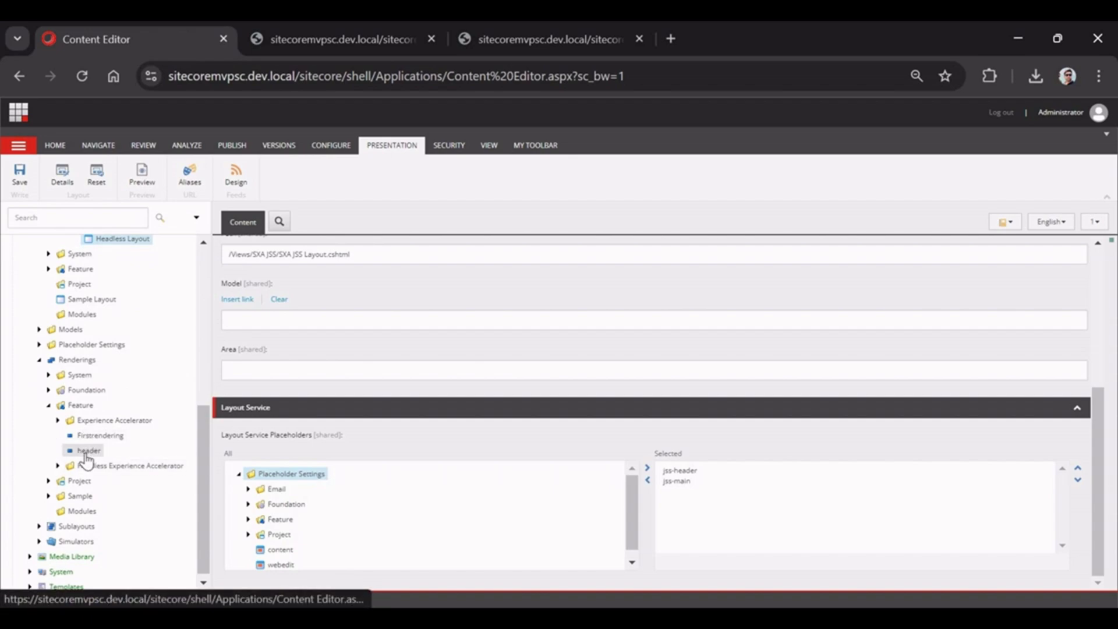
Step: Review the controls assigned to the HeadlessDemo Home item in its final layout details
scroll(87, 460, up, 6)
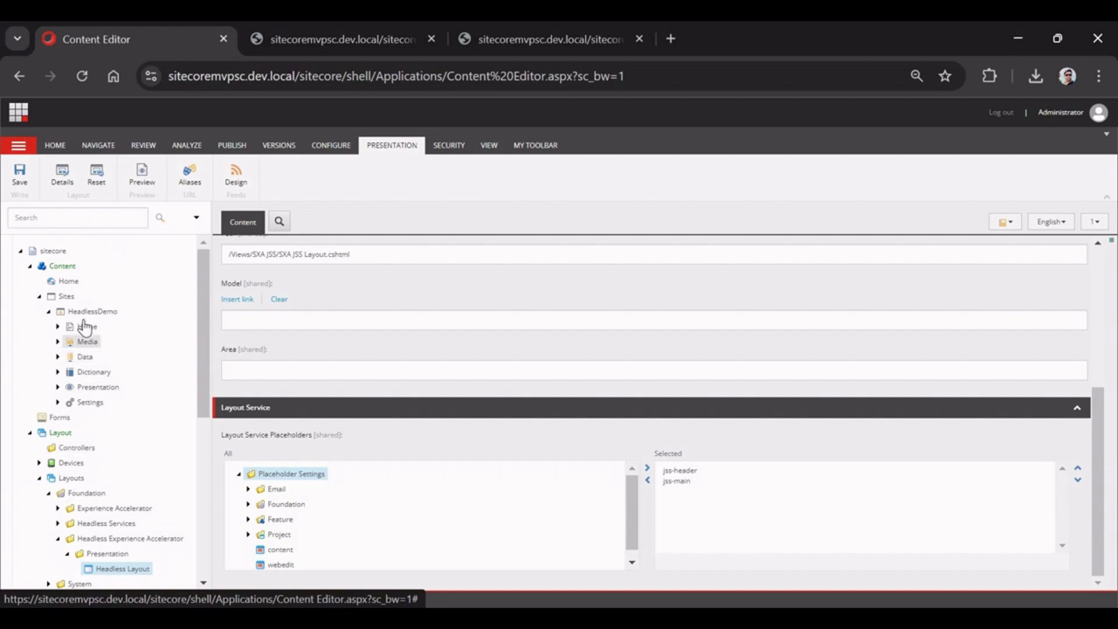
click(85, 327)
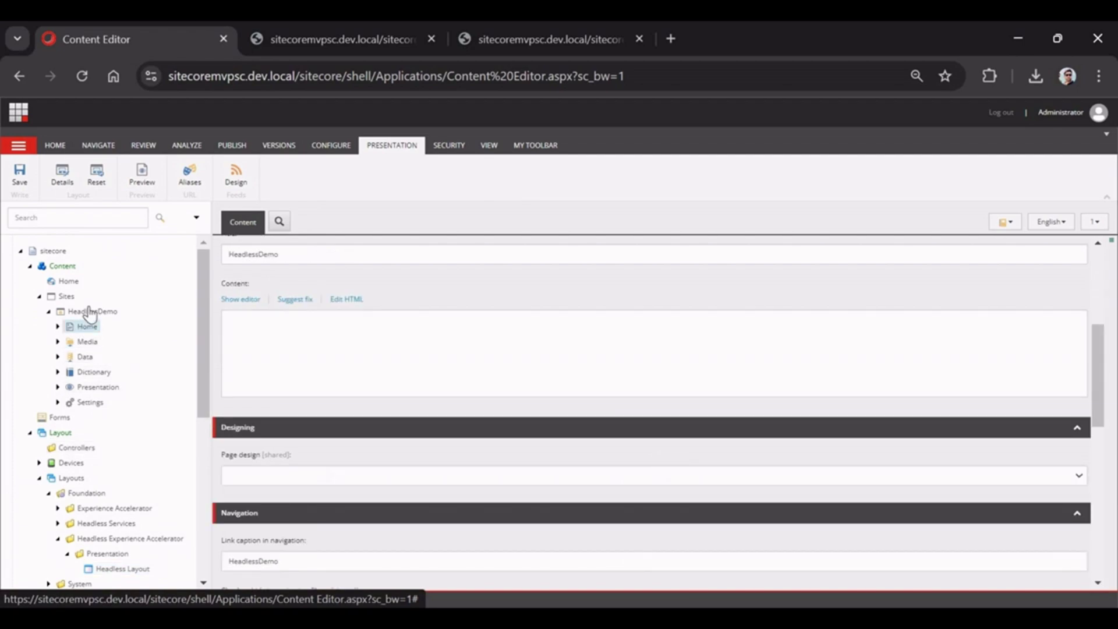
click(71, 168)
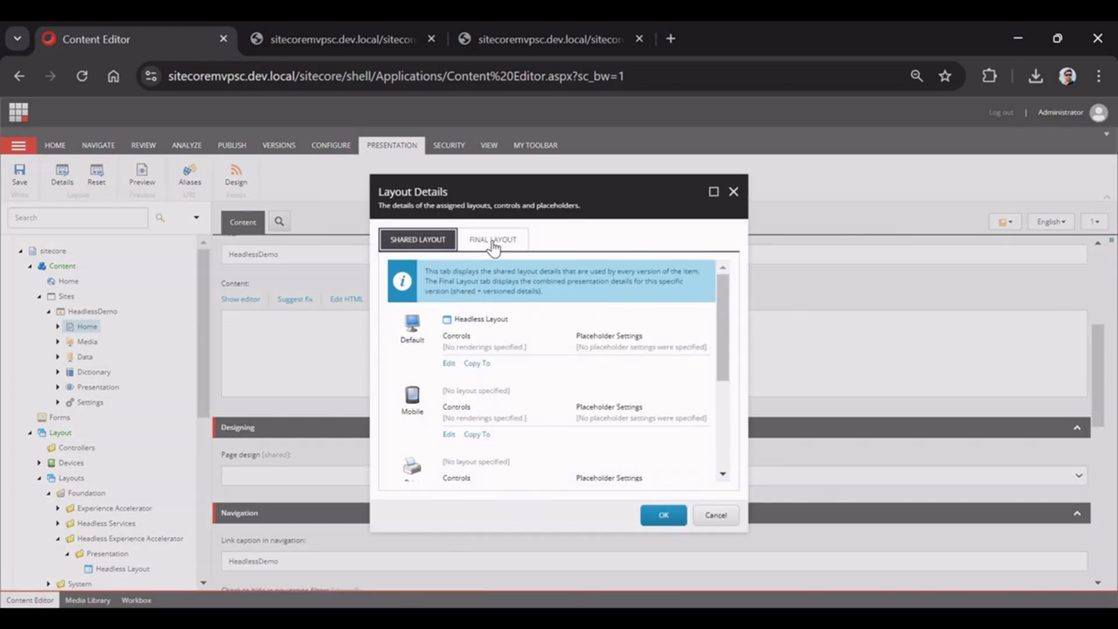
click(491, 240)
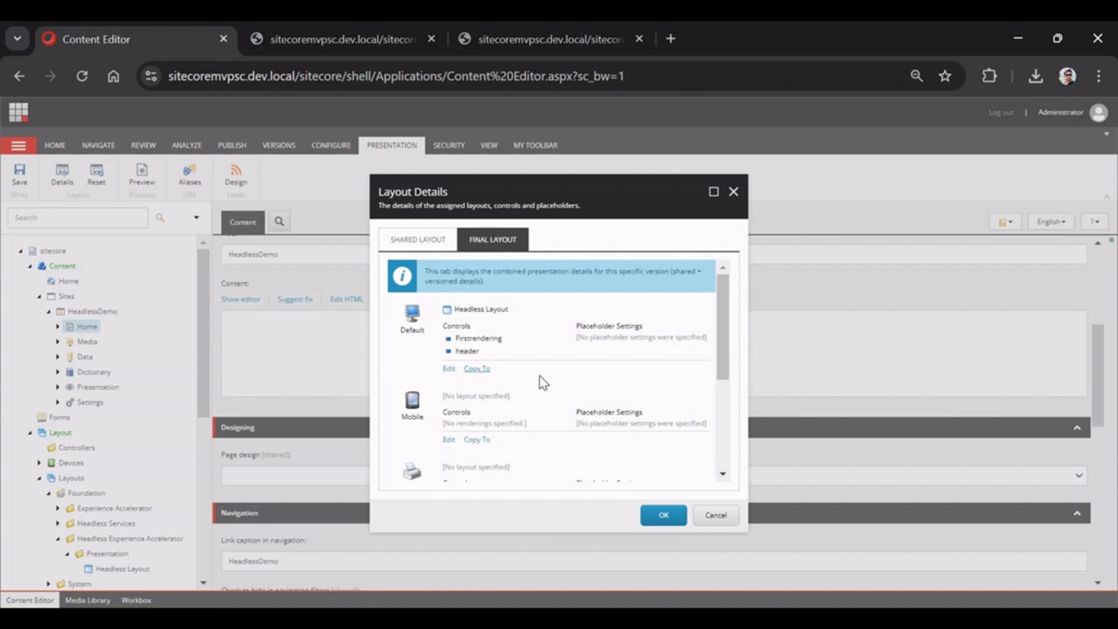
click(716, 514)
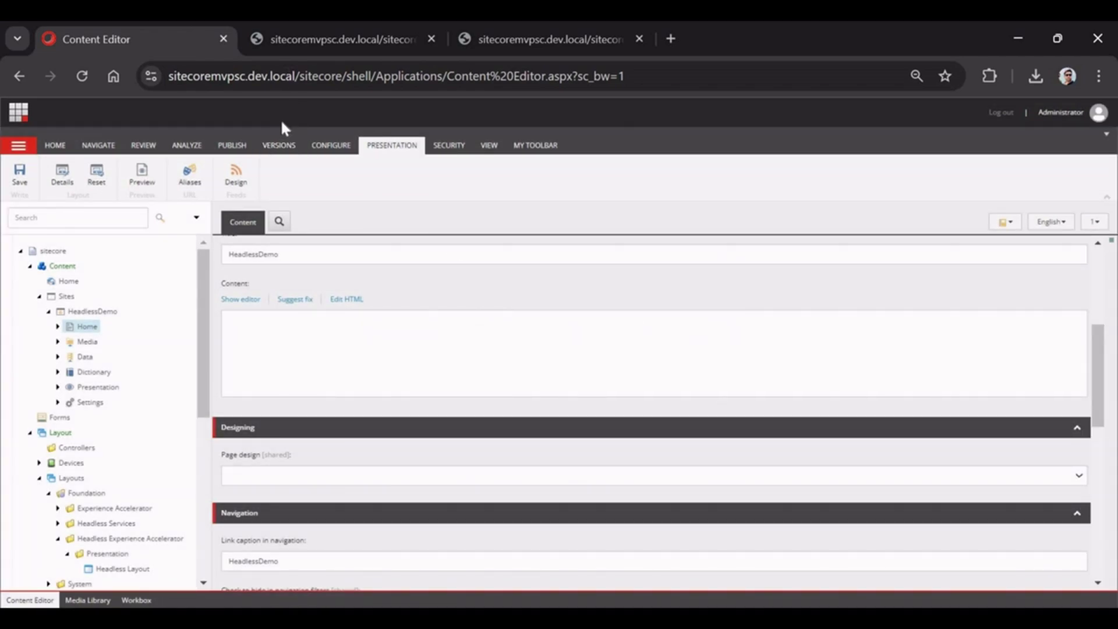
Step: Reload the JSS layout service response in the browser and view its JSON output
click(326, 23)
scroll(283, 179, up, 5)
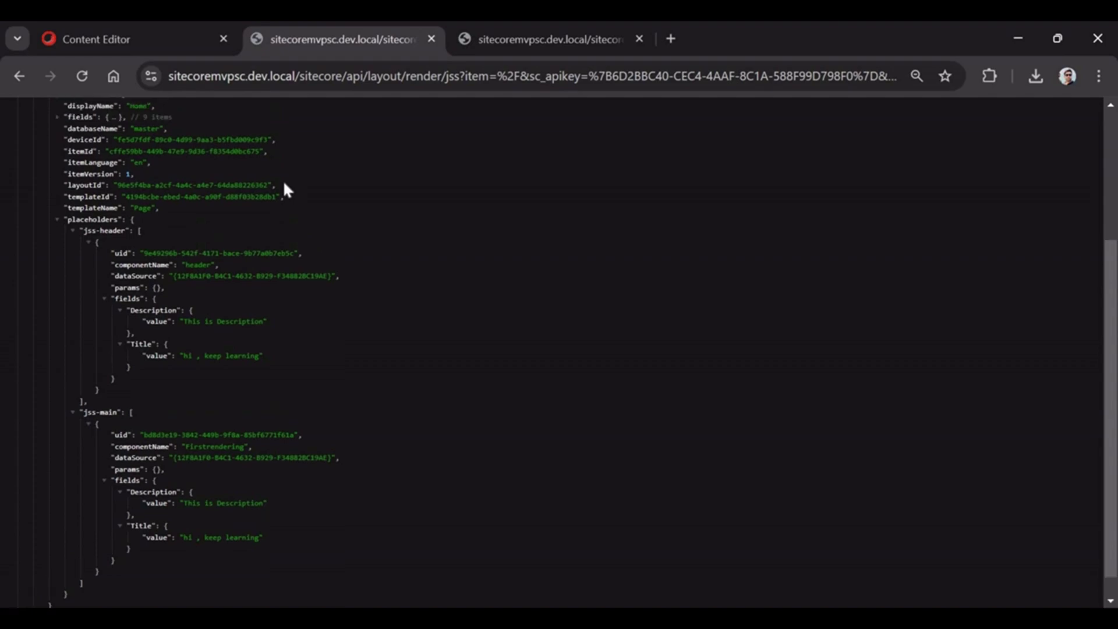
click(81, 81)
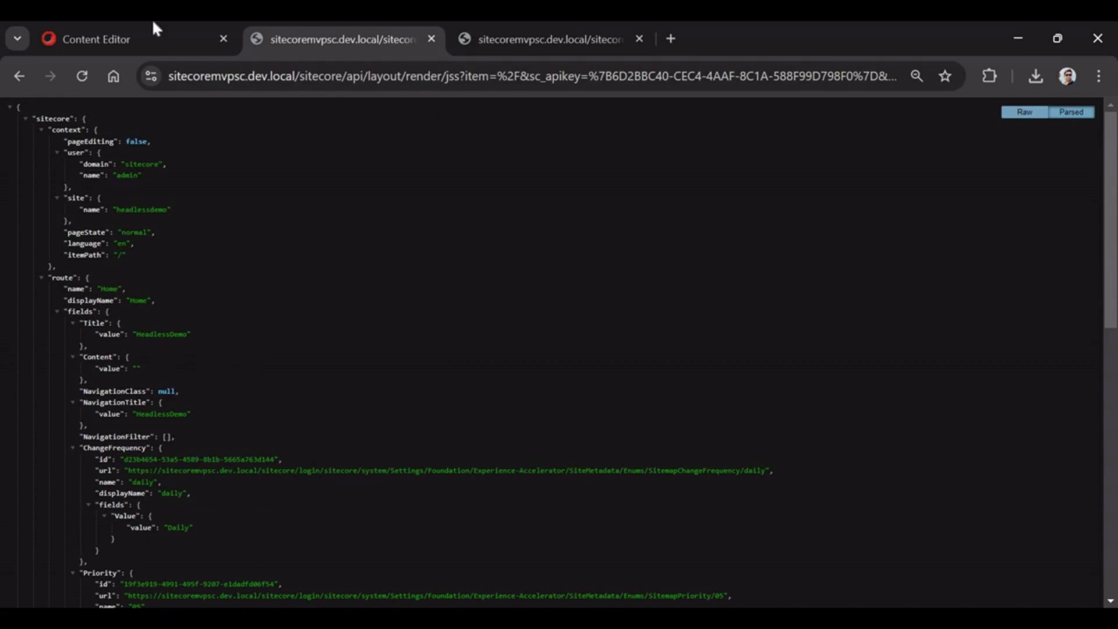
Step: Copy the Item ID of the HeadlessDemo Home item from its Quick Info in the Content Editor
click(129, 26)
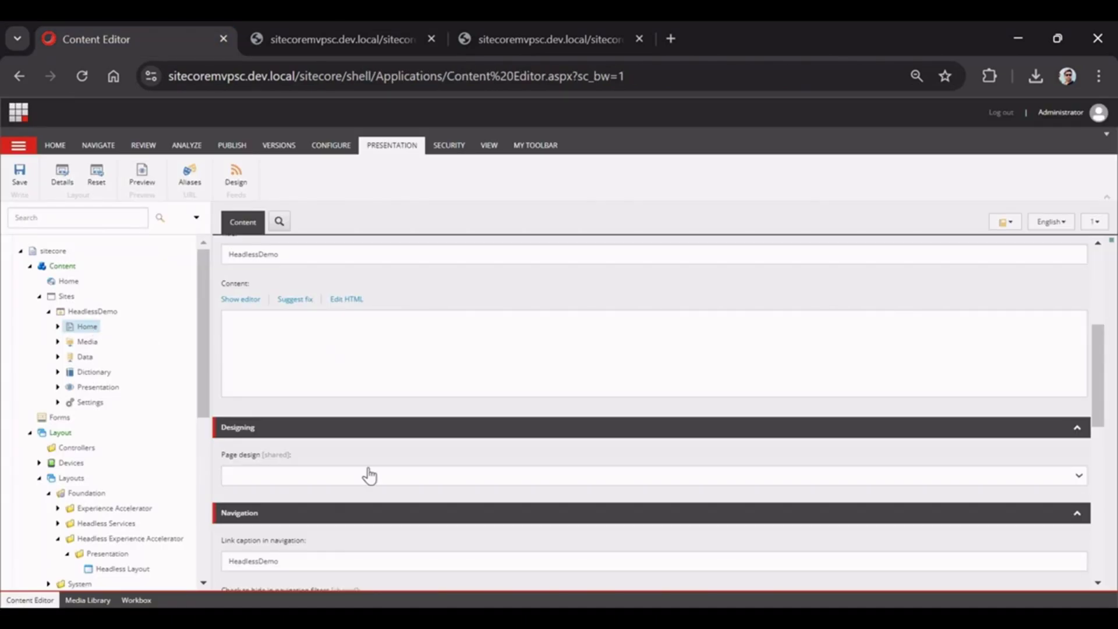
scroll(369, 475, up, 5)
click(382, 342)
key(ctrl+c)
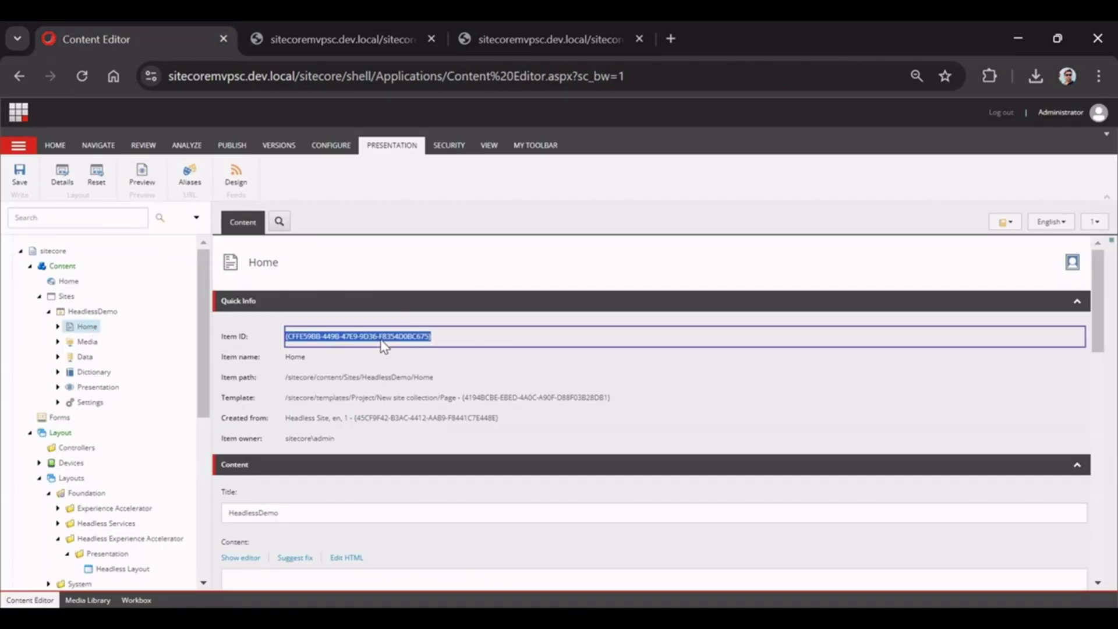
Step: Replace the item parameter in the layout service URL with the copied Home item ID and load the response
click(361, 35)
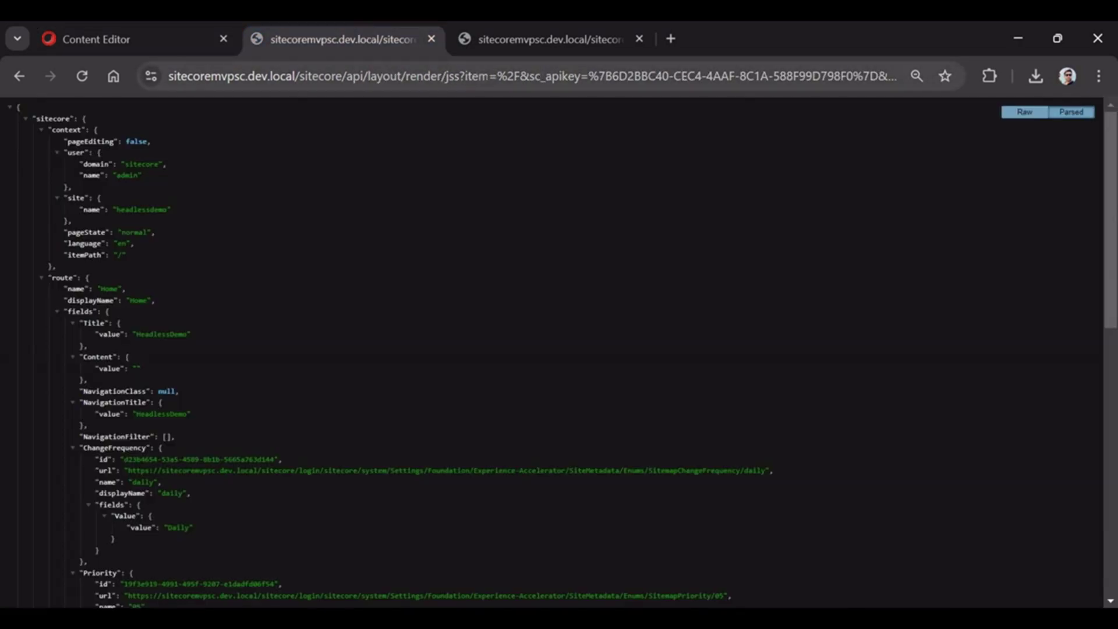
drag(497, 76, 522, 76)
key(ctrl+v)
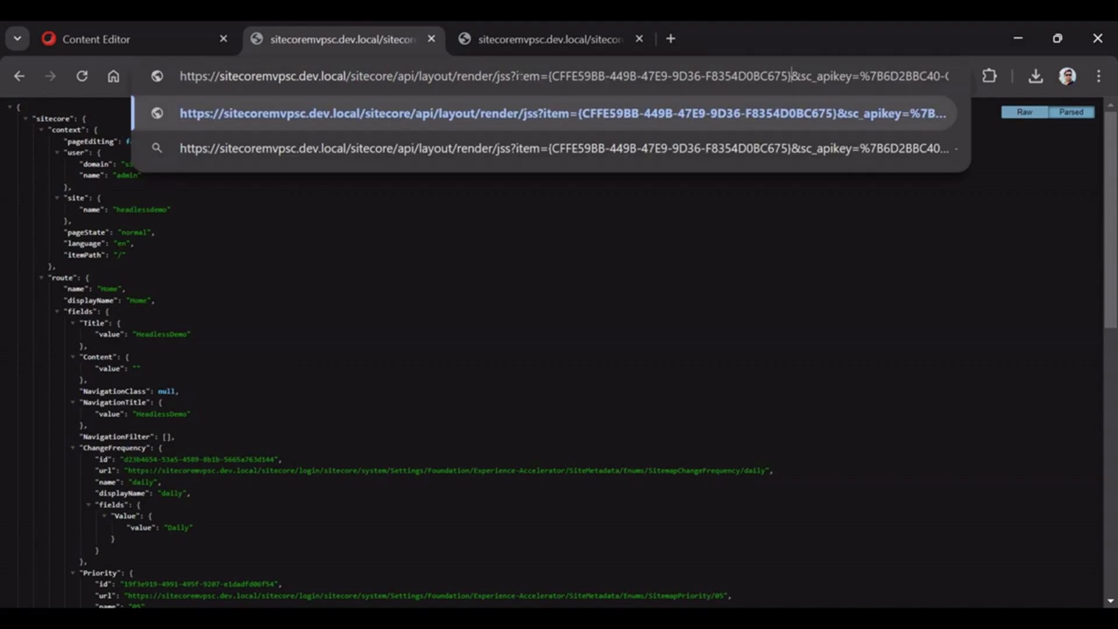
key(Return)
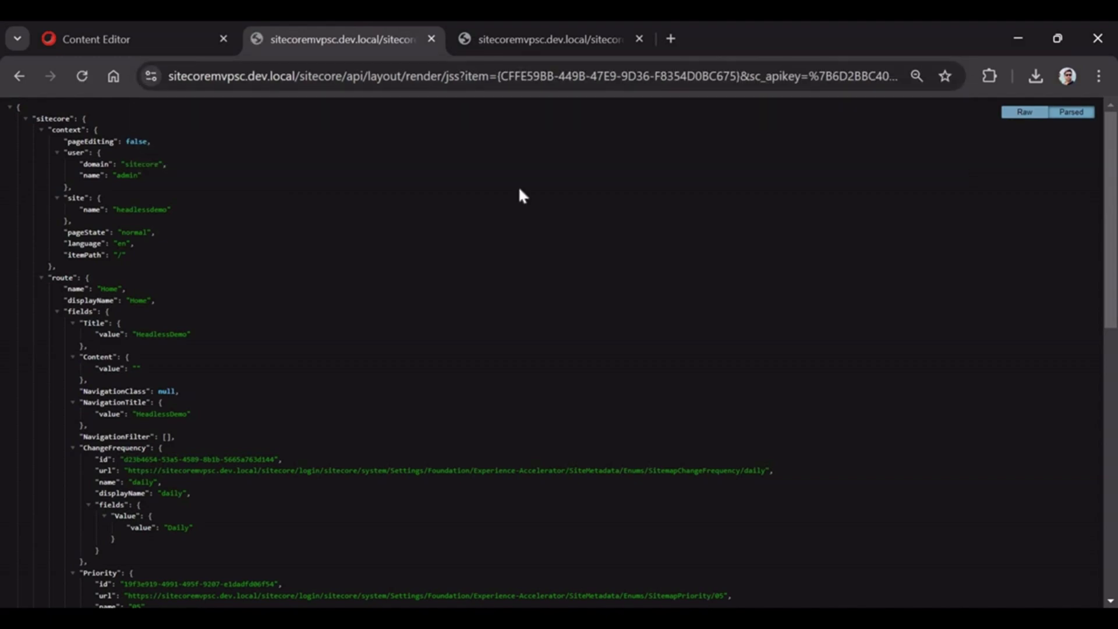
Step: Examine the response's site name, route name and placeholders, collapsing the route's fields node
scroll(323, 230, down, 2)
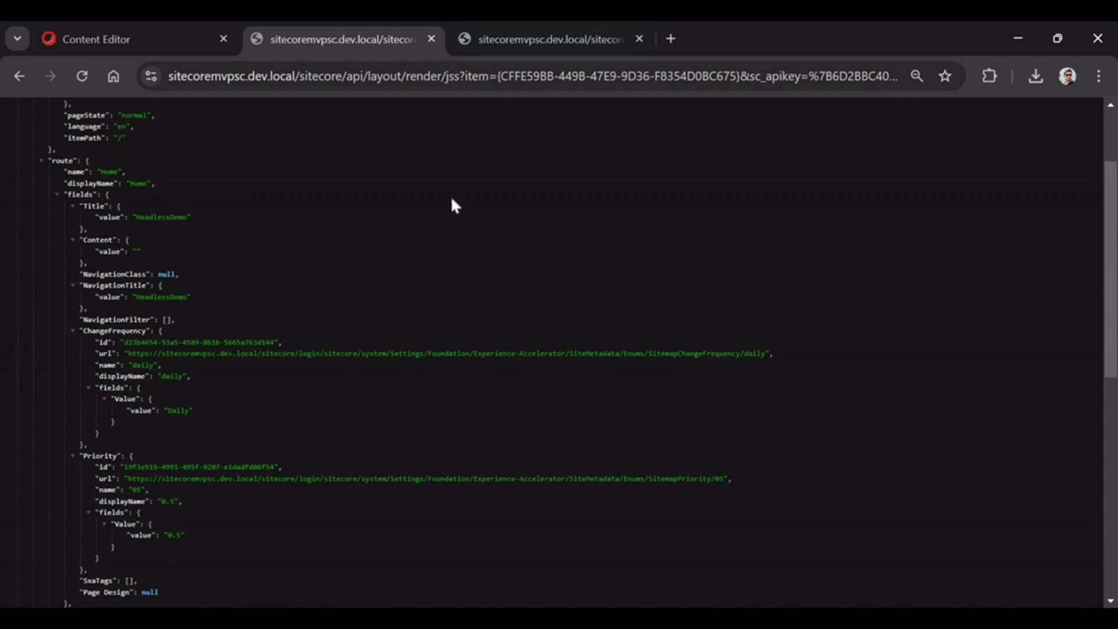
scroll(452, 205, down, 1)
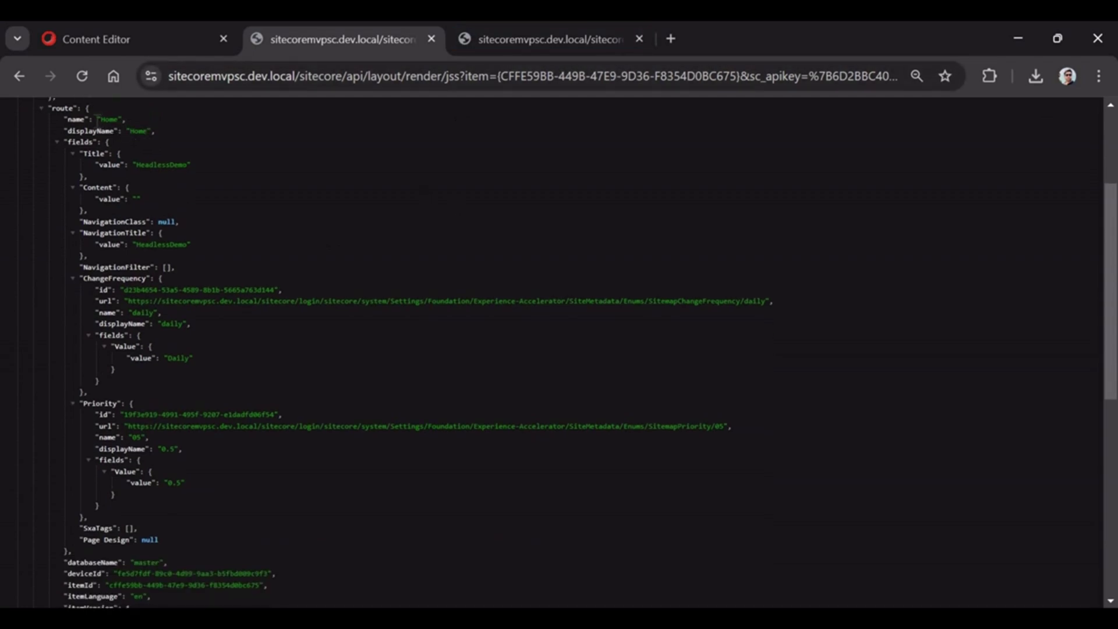
drag(105, 118, 126, 119)
scroll(213, 171, up, 3)
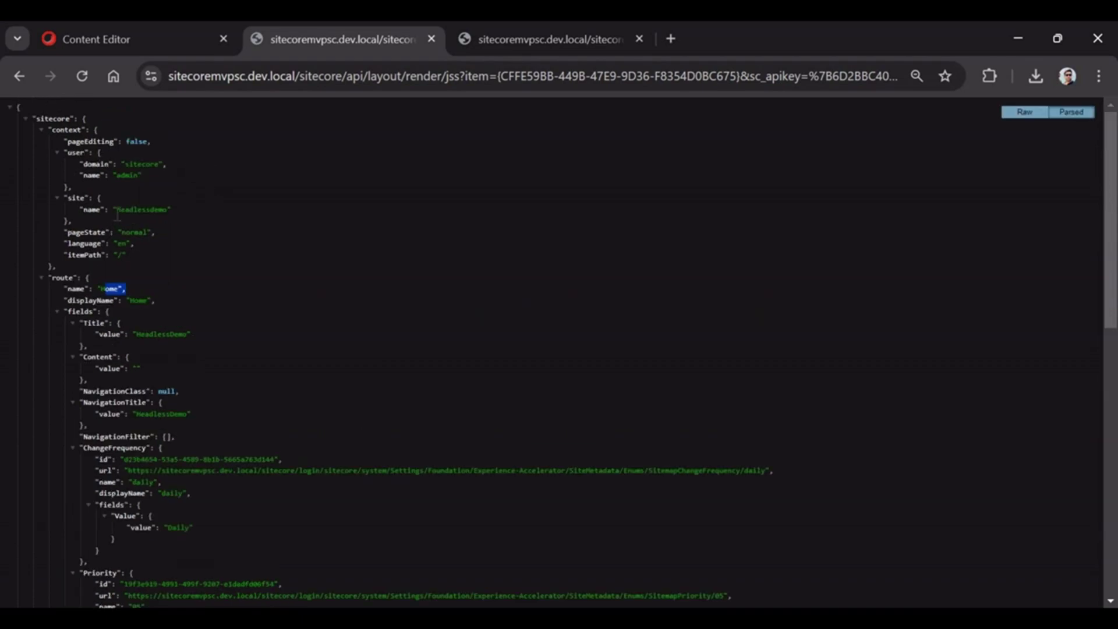
double_click(167, 210)
click(163, 261)
click(55, 312)
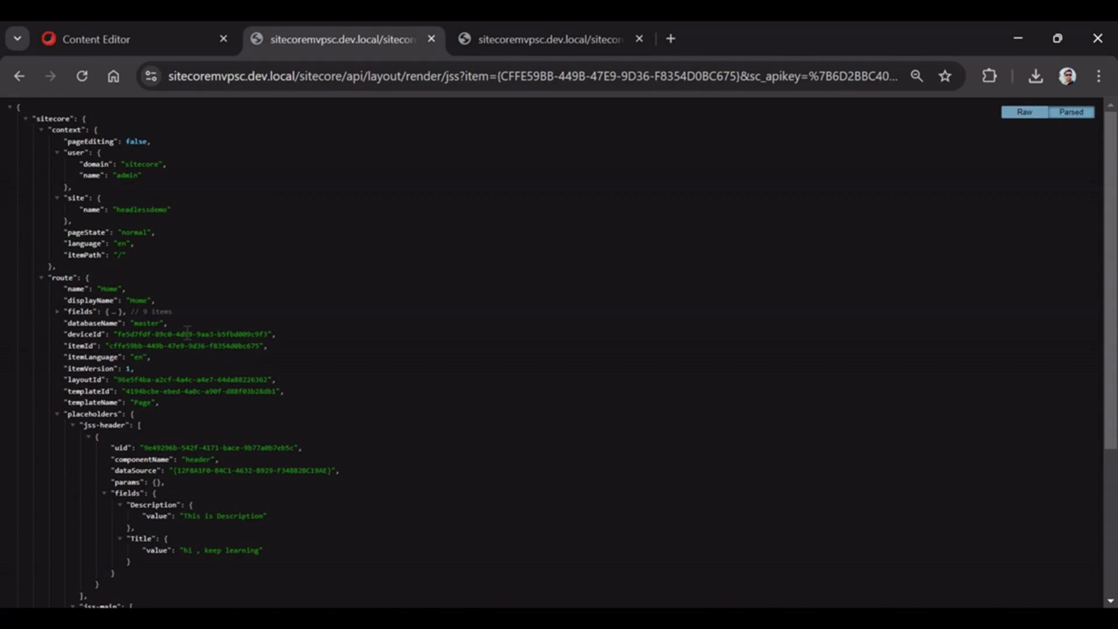
scroll(139, 274, down, 3)
scroll(139, 274, down, 1)
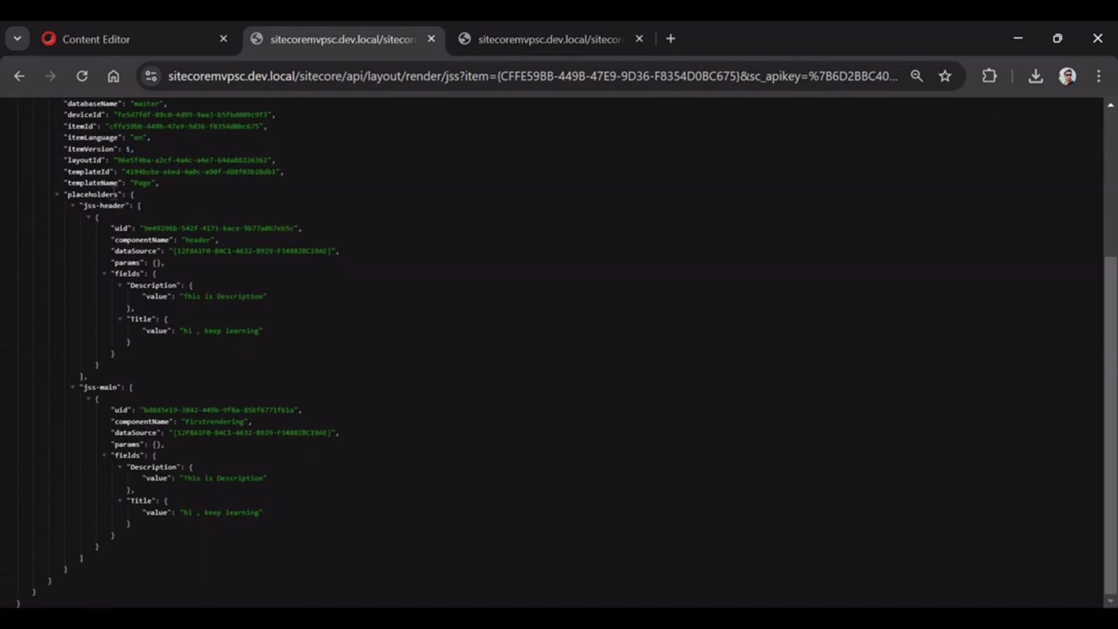
Step: Open the Headless Layout item and inspect its available and selected Layout Service placeholders under Feature
click(137, 32)
scroll(124, 443, down, 3)
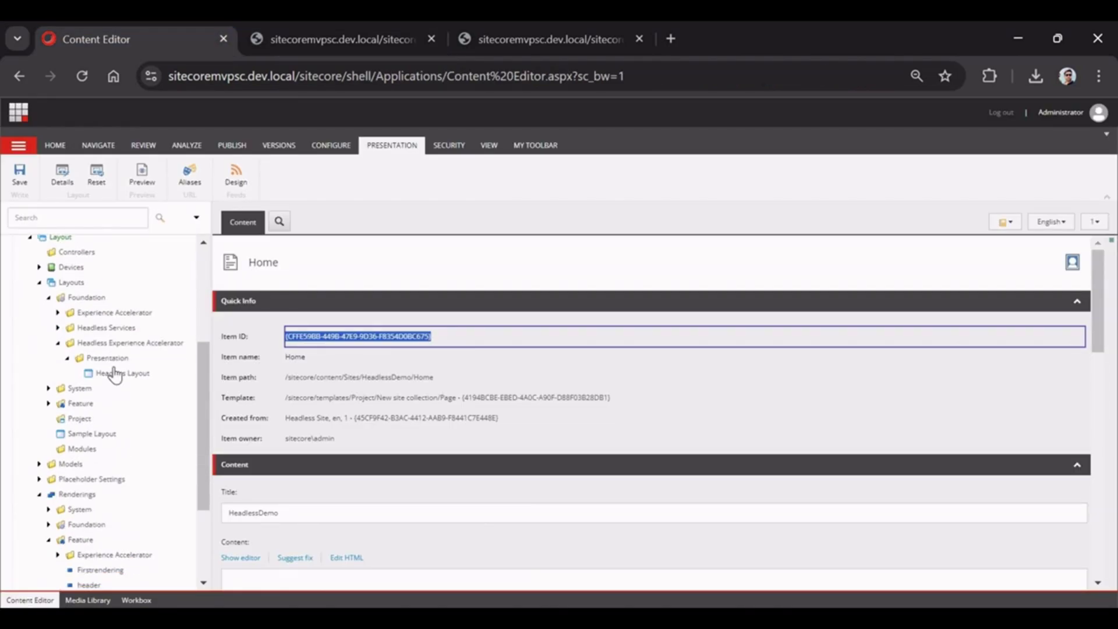
click(122, 373)
scroll(524, 501, down, 5)
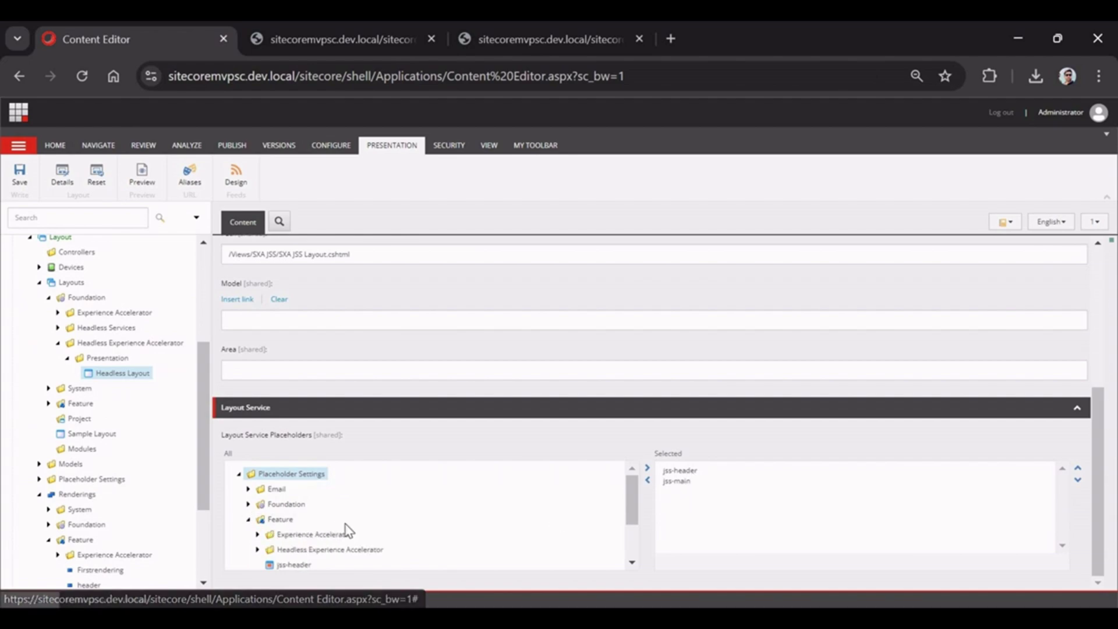
scroll(344, 529, down, 2)
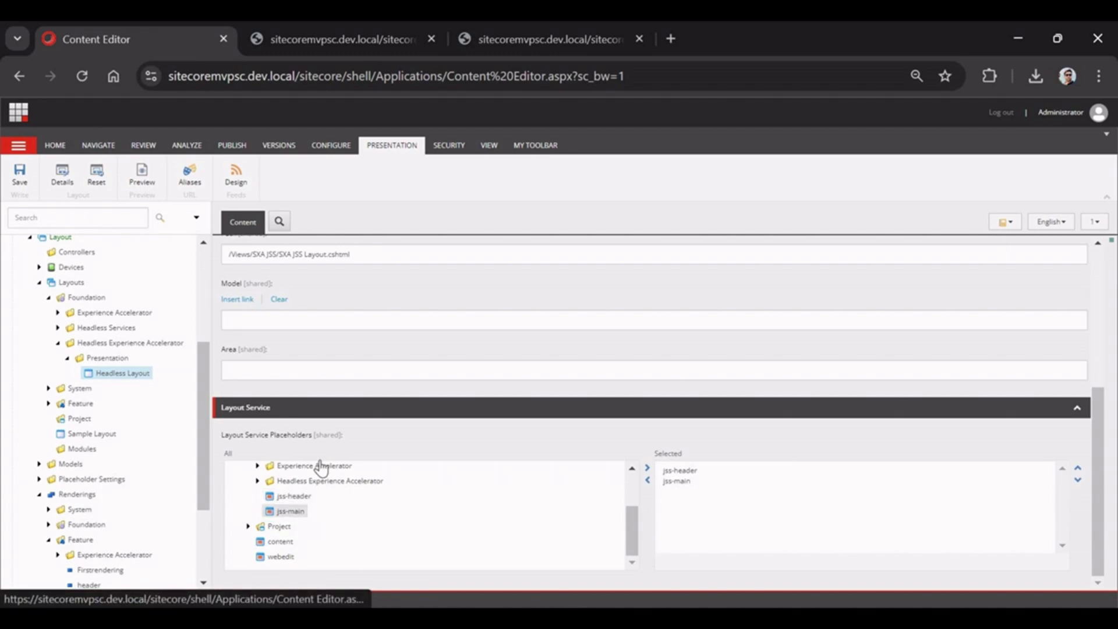
Step: Compare with the layout response, and remove jss-main from the Headless Layout's selected Layout Service placeholders
click(343, 36)
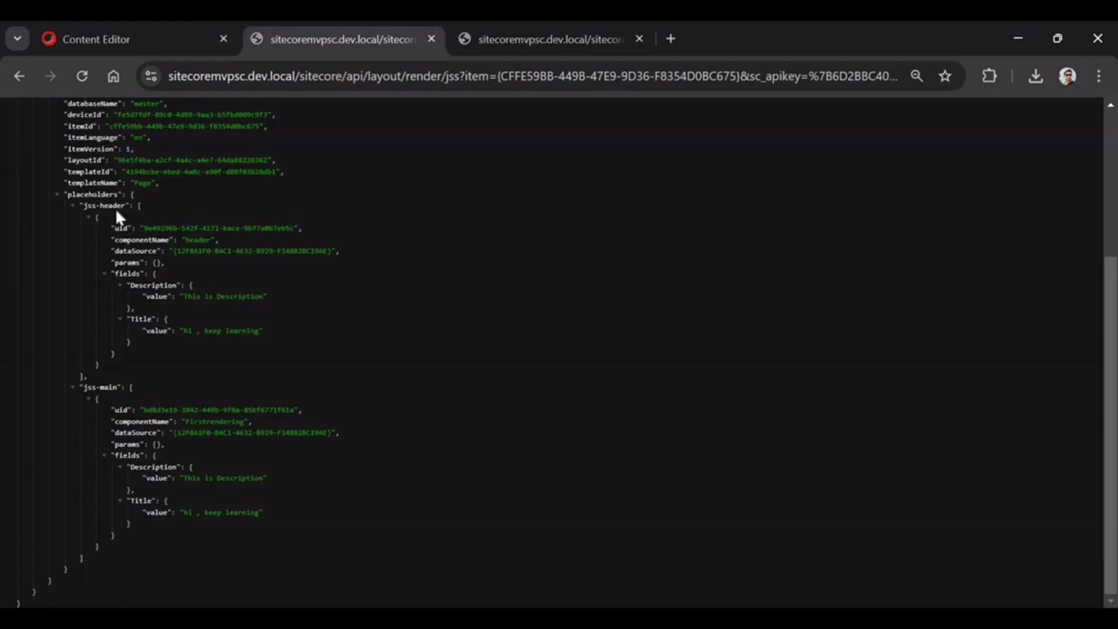
click(138, 30)
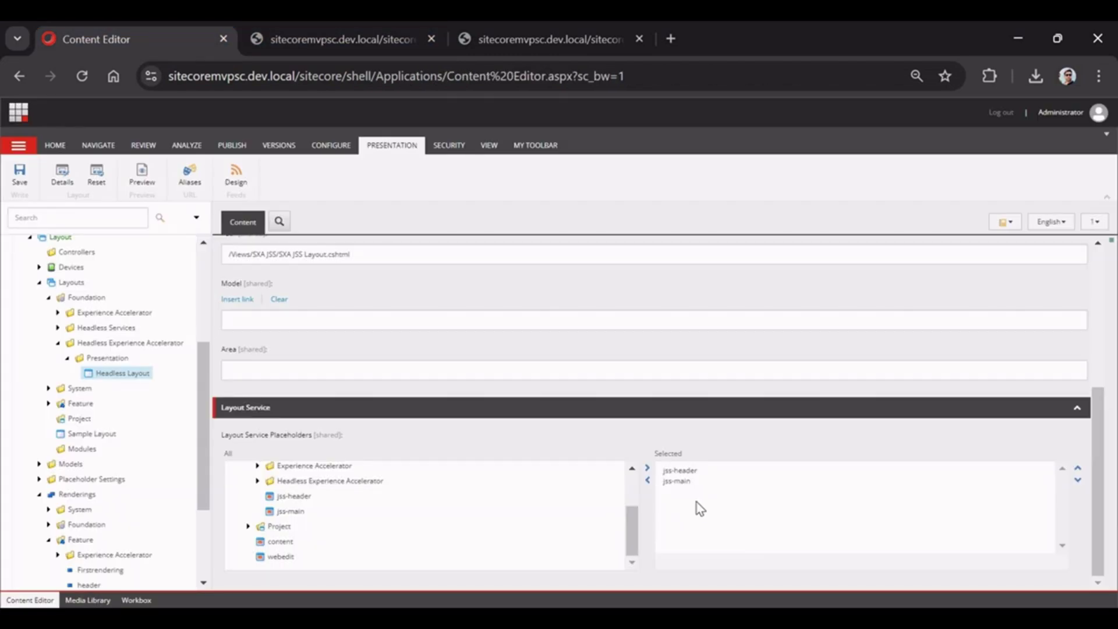
double_click(691, 480)
Step: Reload the Home item's layout service response and check which placeholders it contains
click(308, 23)
click(80, 77)
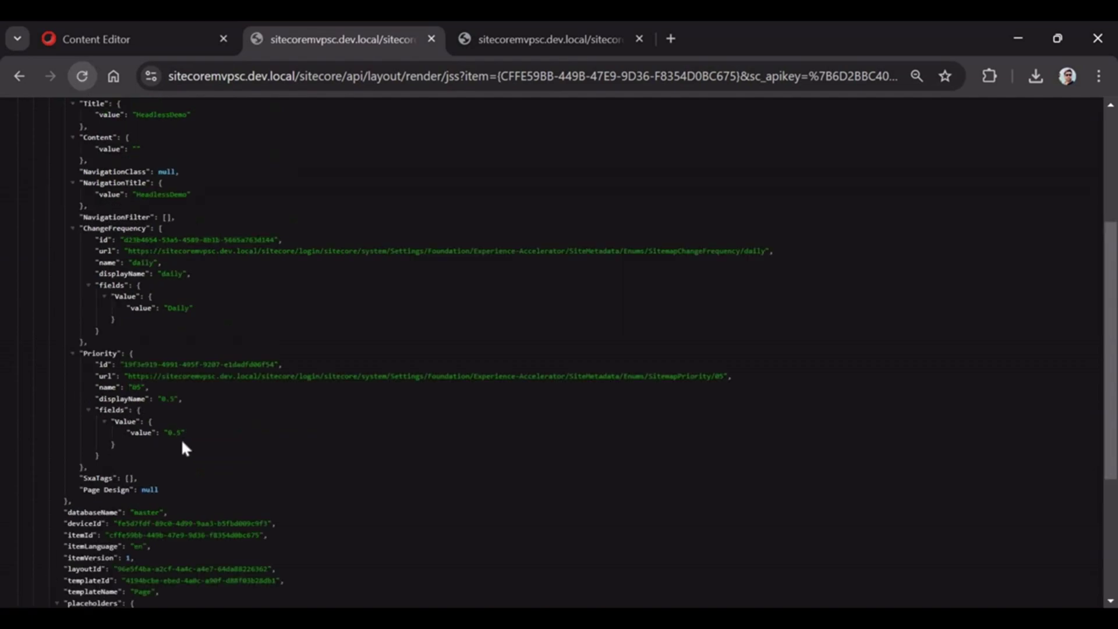
scroll(169, 445, down, 4)
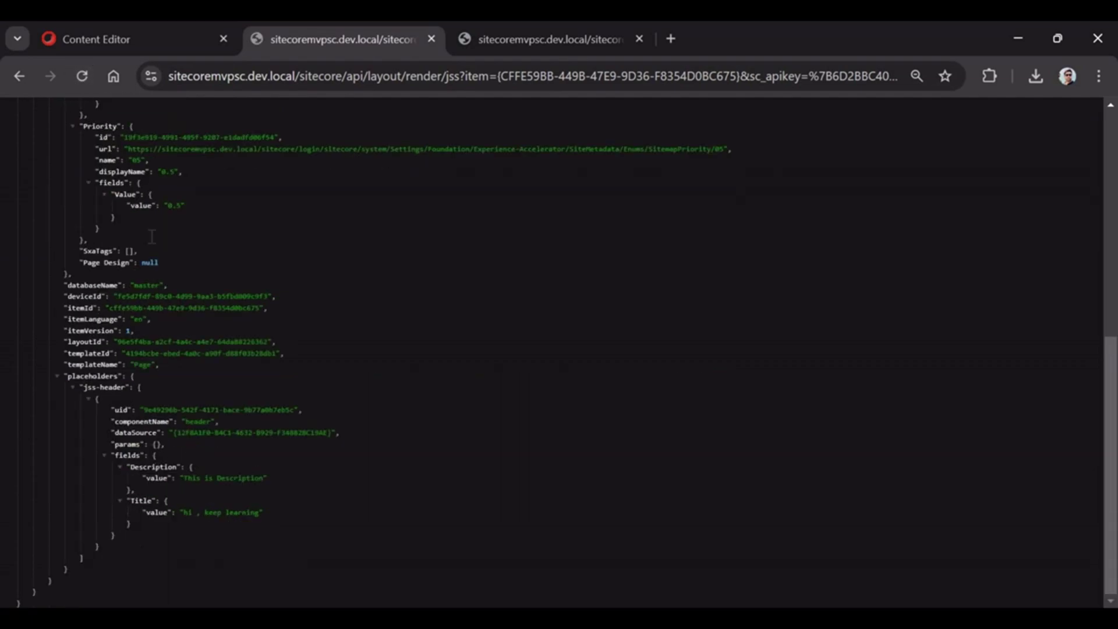
Step: Add jss-main from the Feature placeholder settings back to the Headless Layout's Layout Service placeholders and save the item
click(117, 26)
click(250, 511)
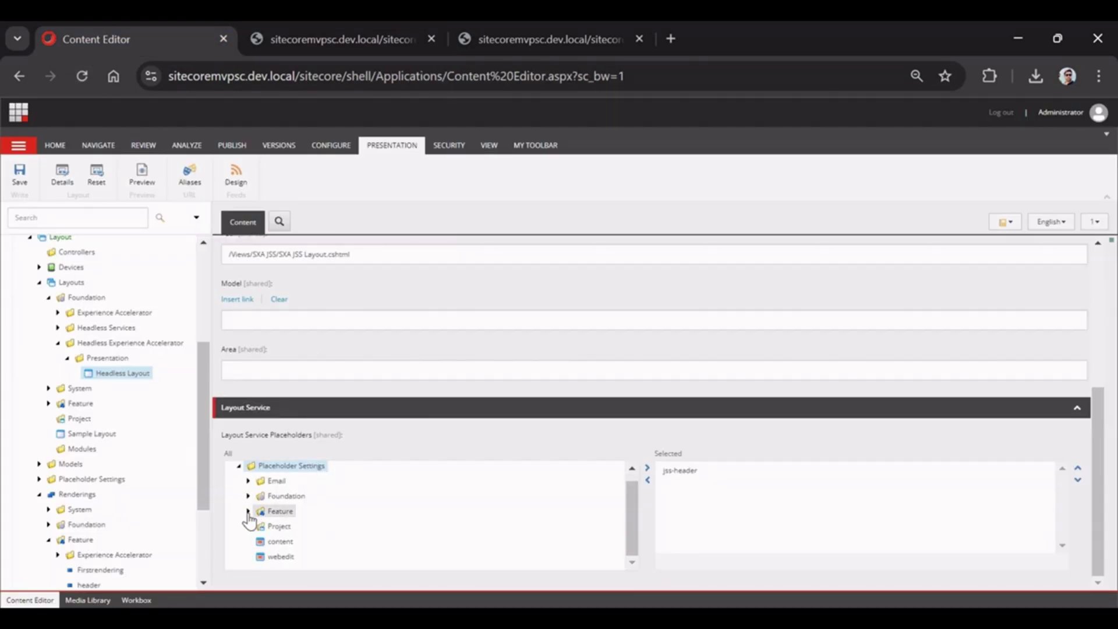
double_click(284, 551)
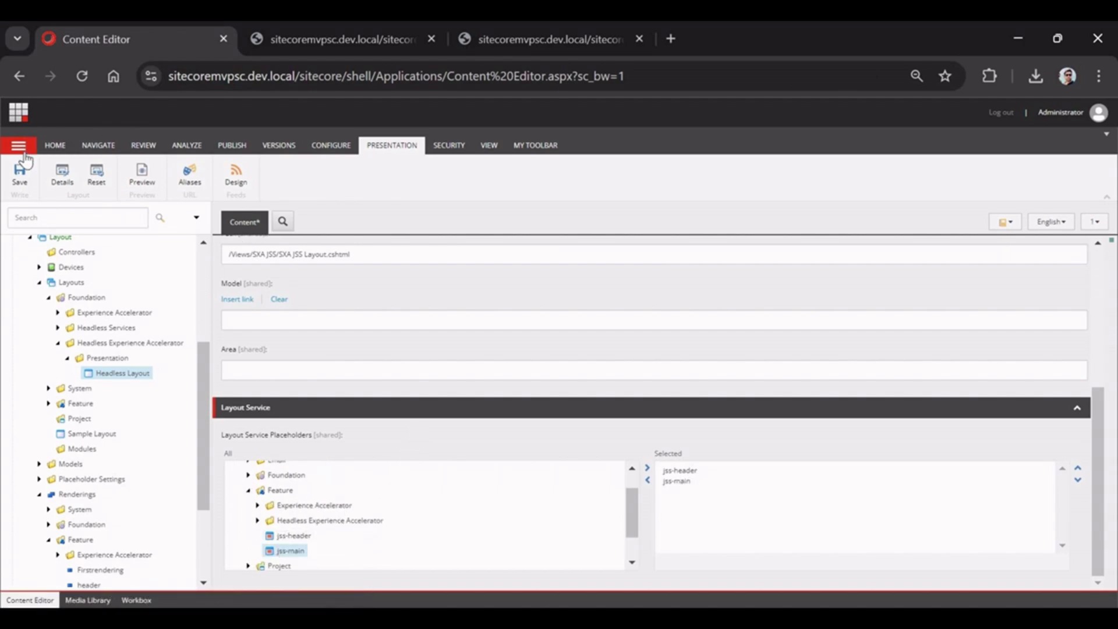
click(19, 173)
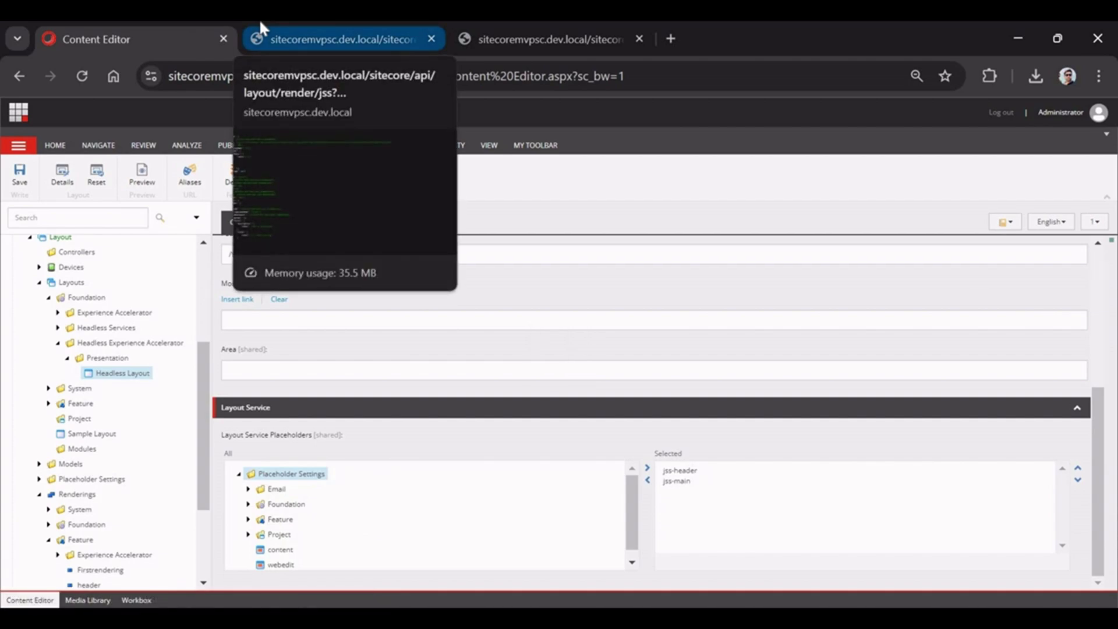
Step: Reload the layout service response and check the component names under the jss-header and jss-main placeholders
click(259, 19)
click(83, 76)
scroll(282, 333, down, 15)
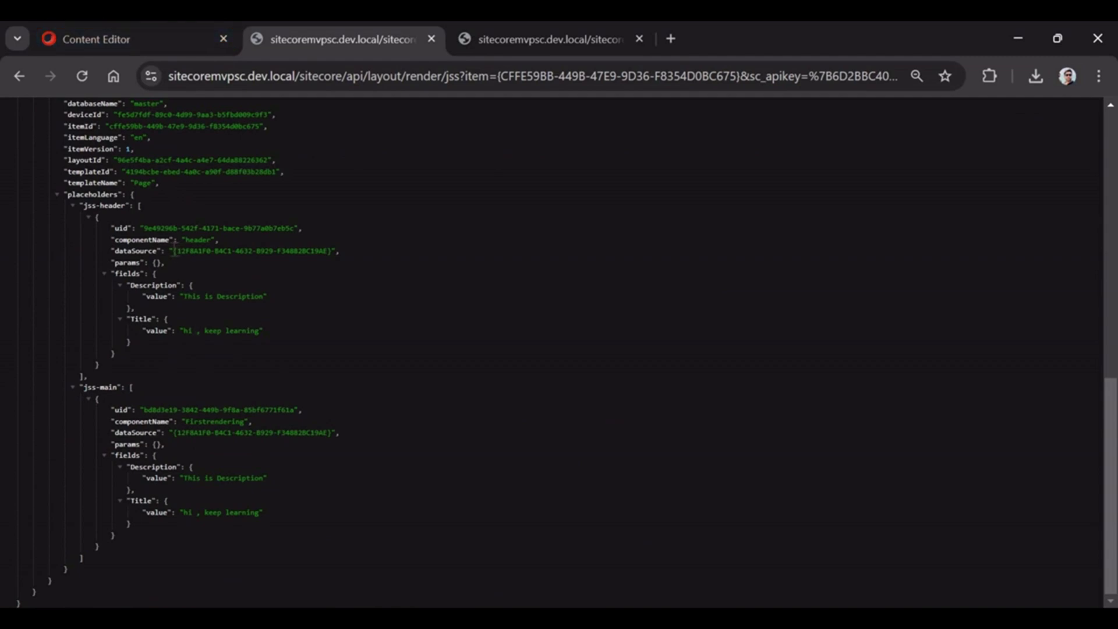
double_click(215, 420)
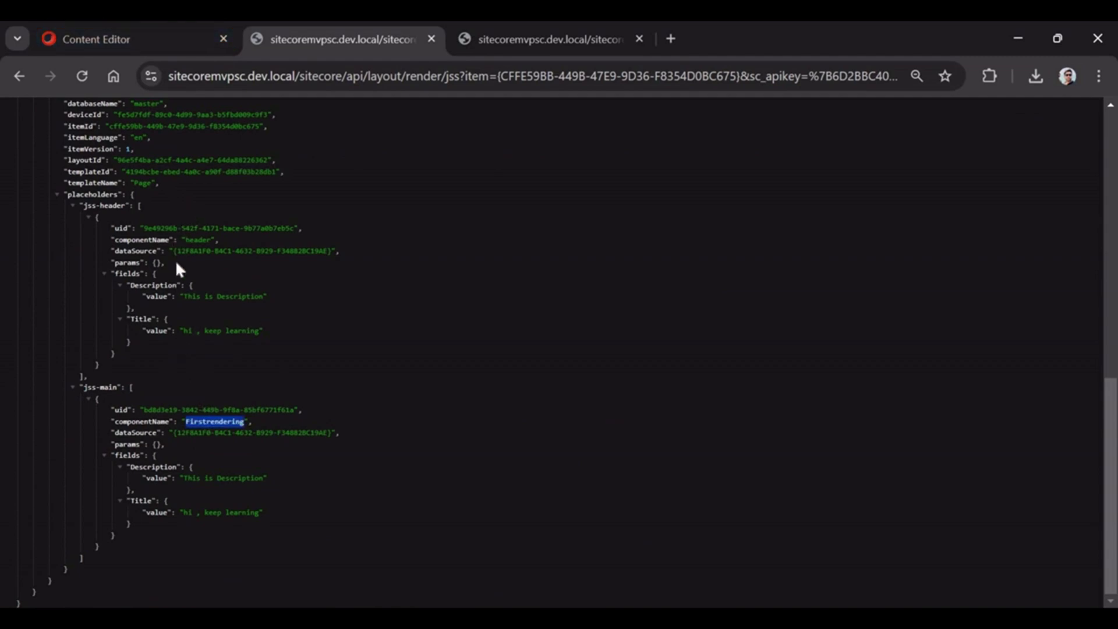
Step: Open the Home item's Final Layout details in the Content Editor and check the placeholders of the default device's Firstrendering and header renderings
click(145, 24)
click(98, 326)
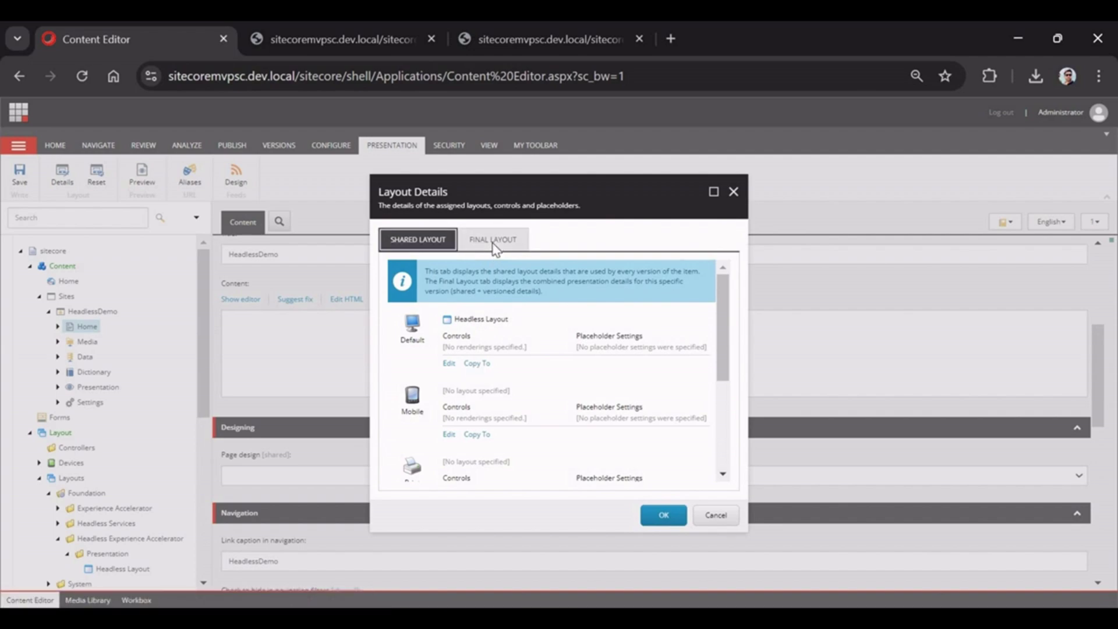
click(493, 243)
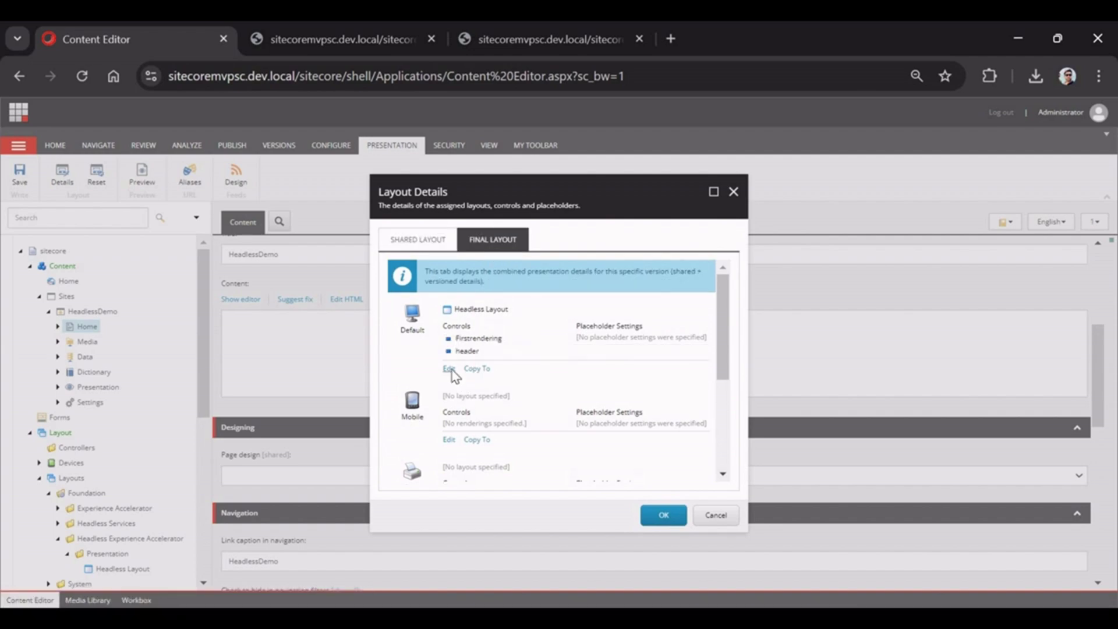
click(449, 368)
click(422, 258)
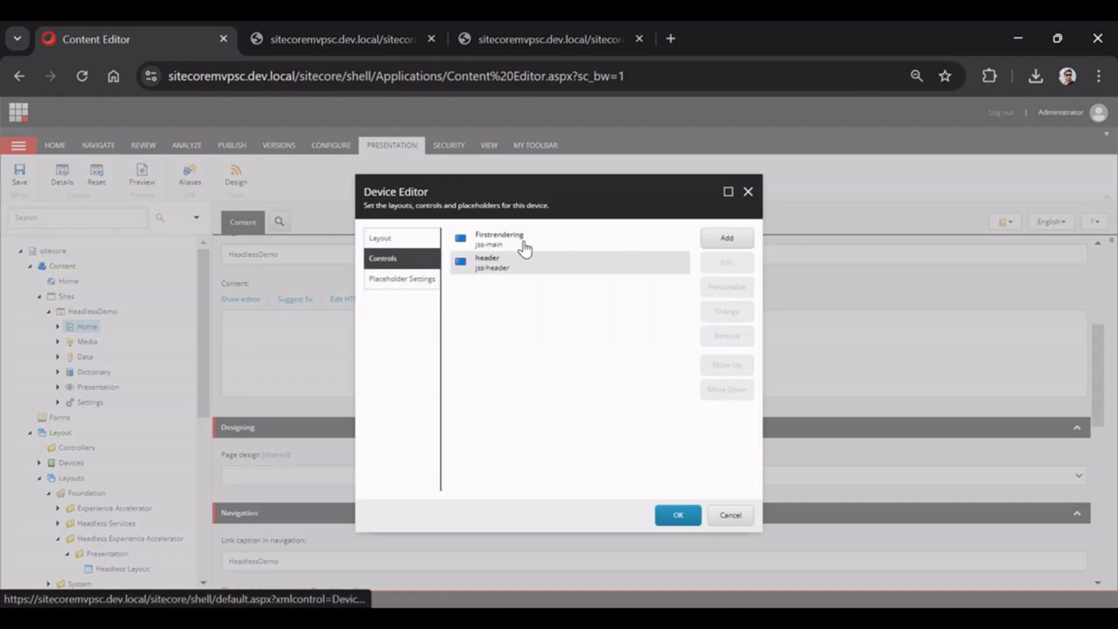
click(524, 246)
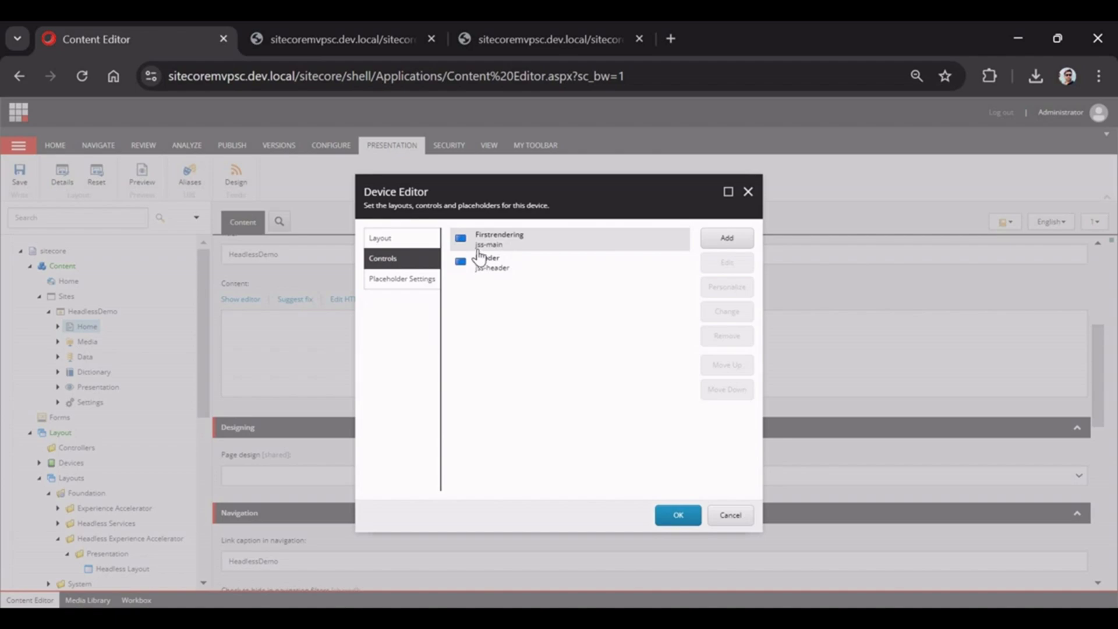
click(498, 267)
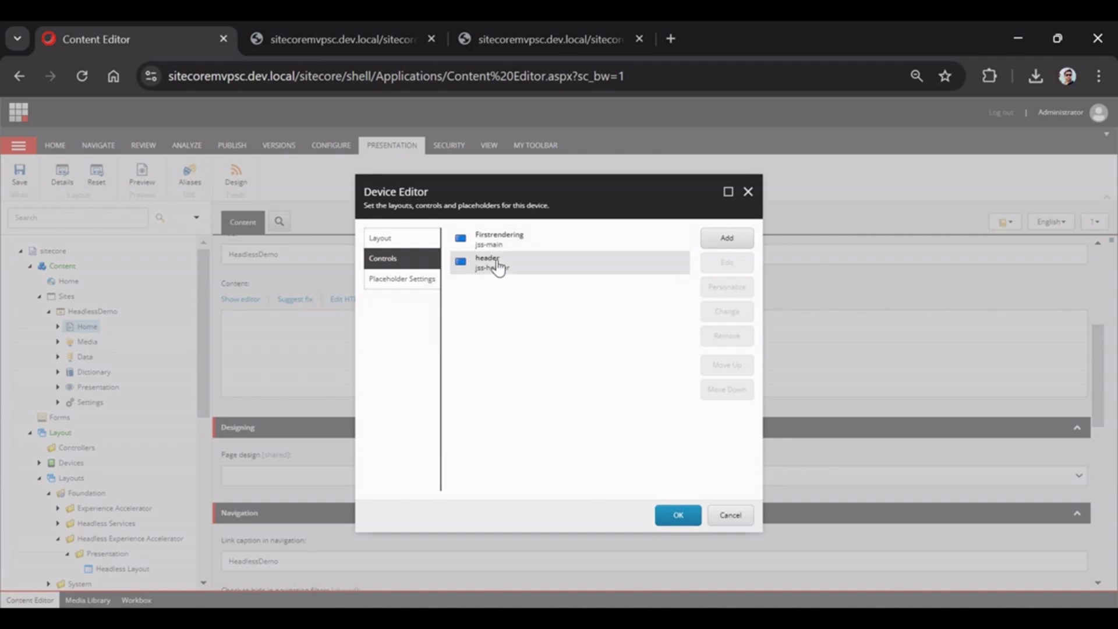
Step: Compare the renderings with the component names under jss-header and jss-main in the layout response, and close the Device Editor without changes
click(363, 28)
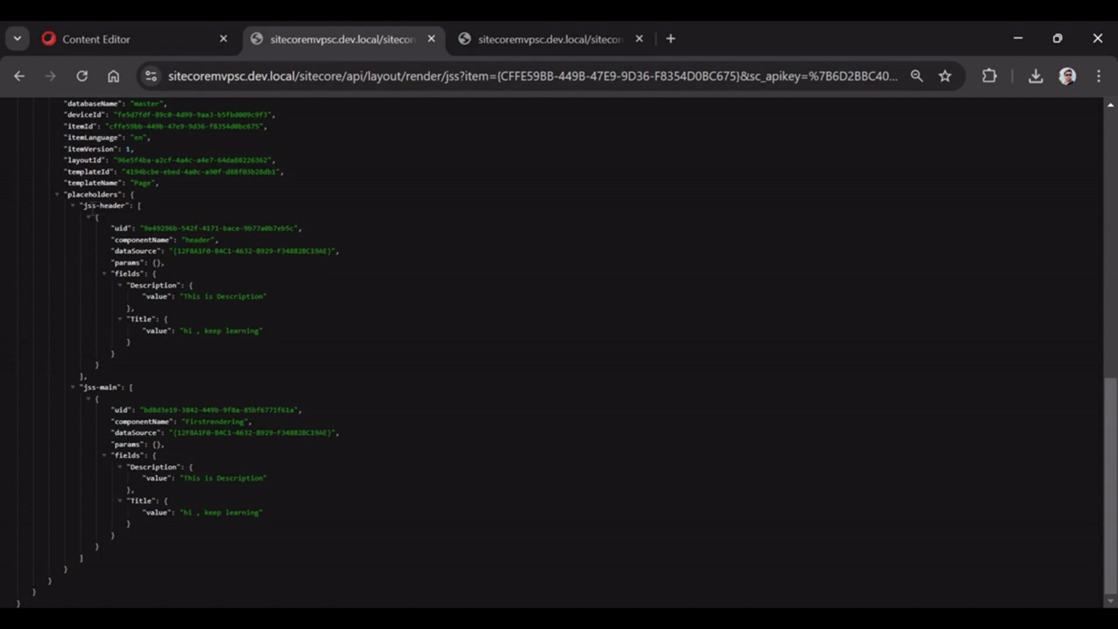
drag(83, 205, 123, 206)
double_click(197, 240)
double_click(108, 387)
double_click(198, 420)
scroll(325, 364, up, 10)
scroll(324, 364, down, 10)
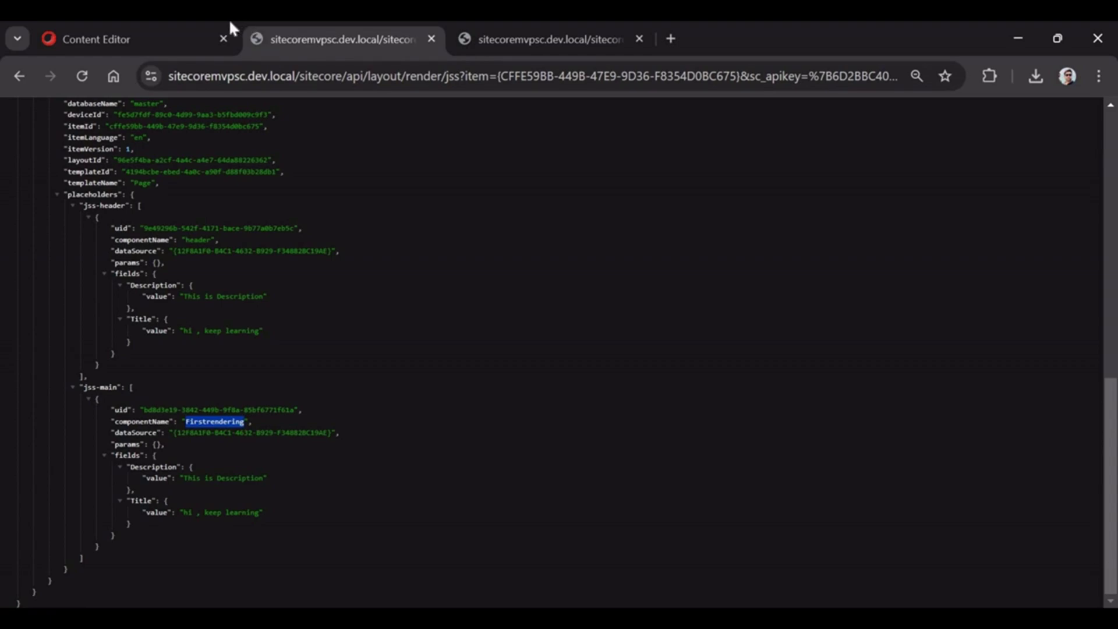
click(174, 24)
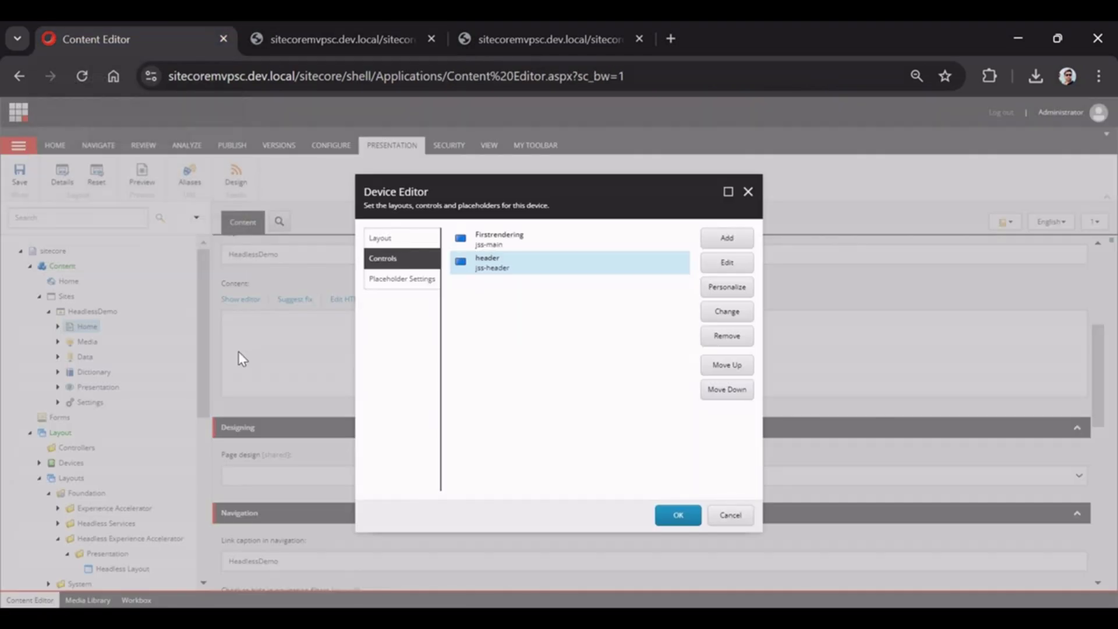
click(738, 514)
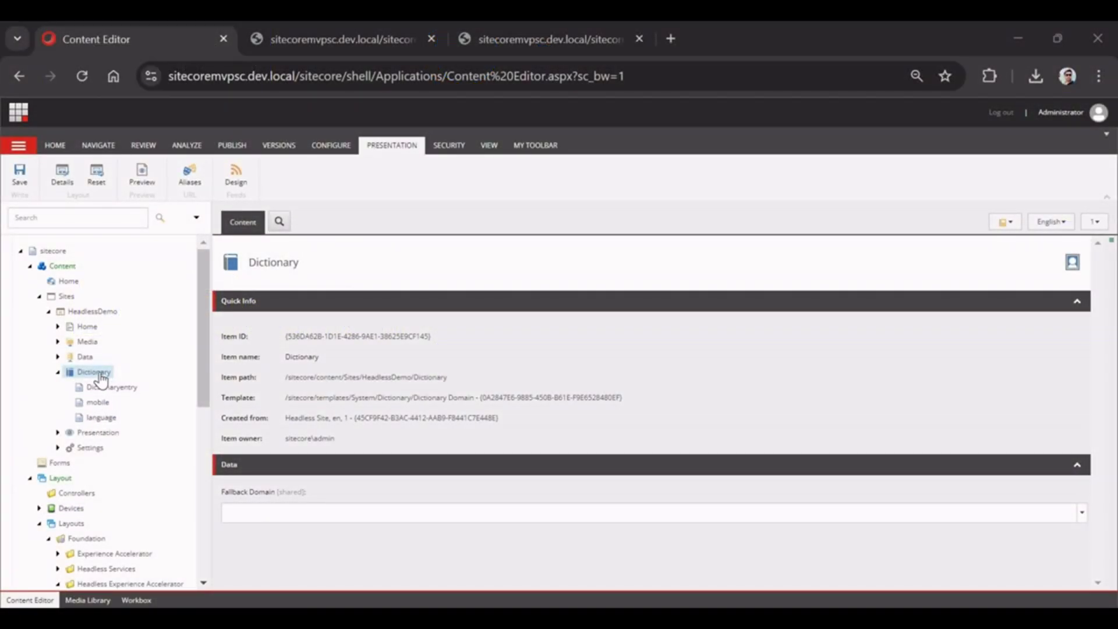
Step: Review the keys and phrases of the Dictionaryentry, mobile and language items in HeadlessDemo's Dictionary
click(169, 406)
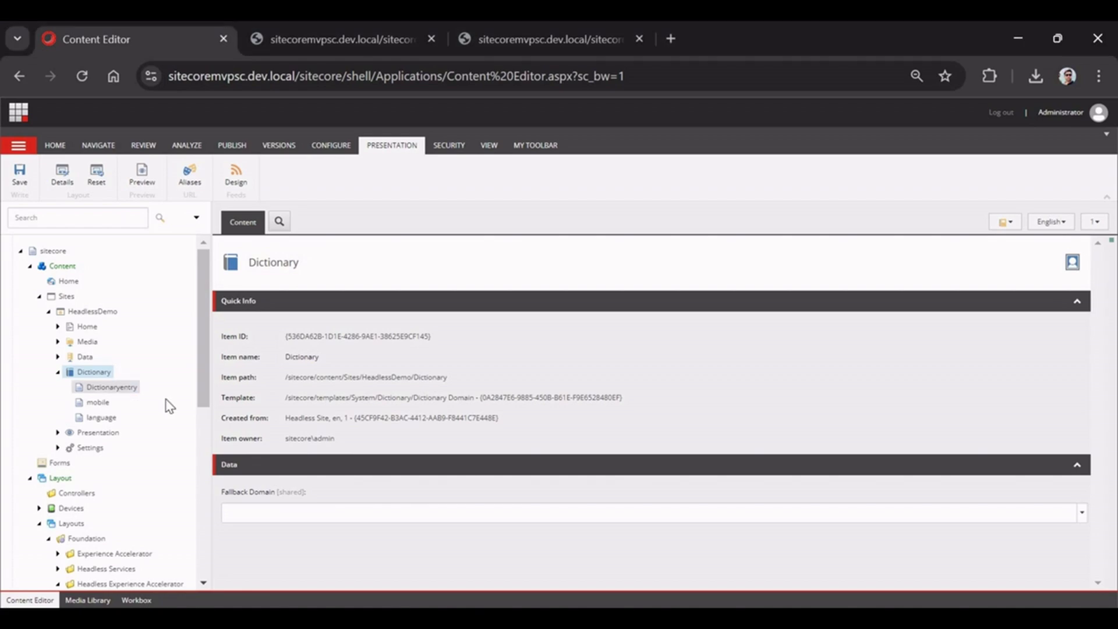
scroll(359, 431, down, 1)
click(287, 456)
double_click(256, 481)
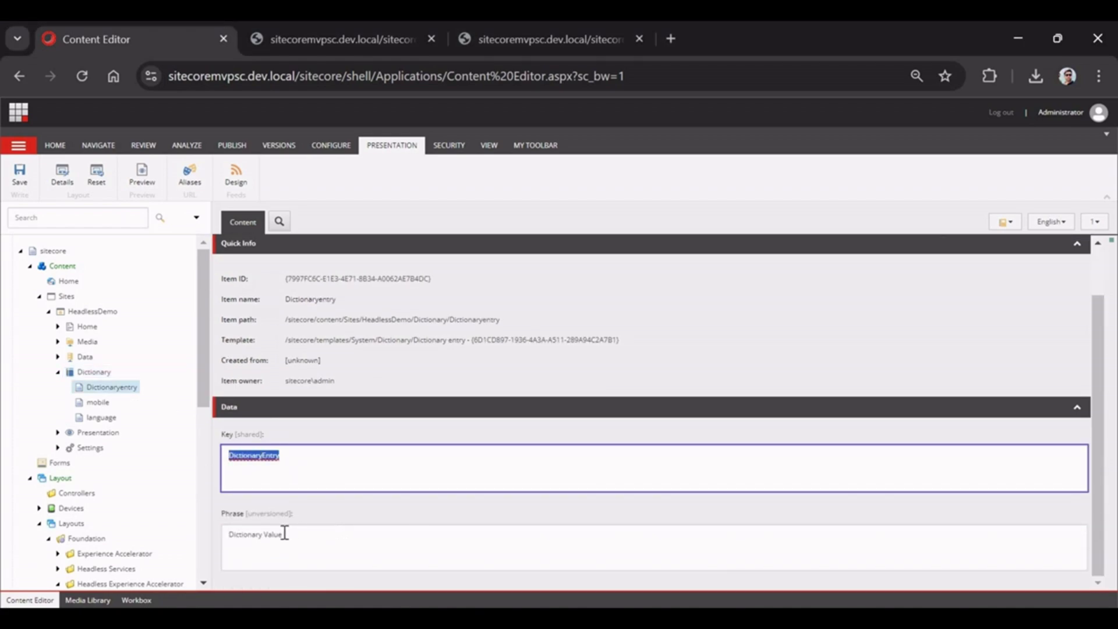
drag(283, 534, 216, 537)
click(283, 460)
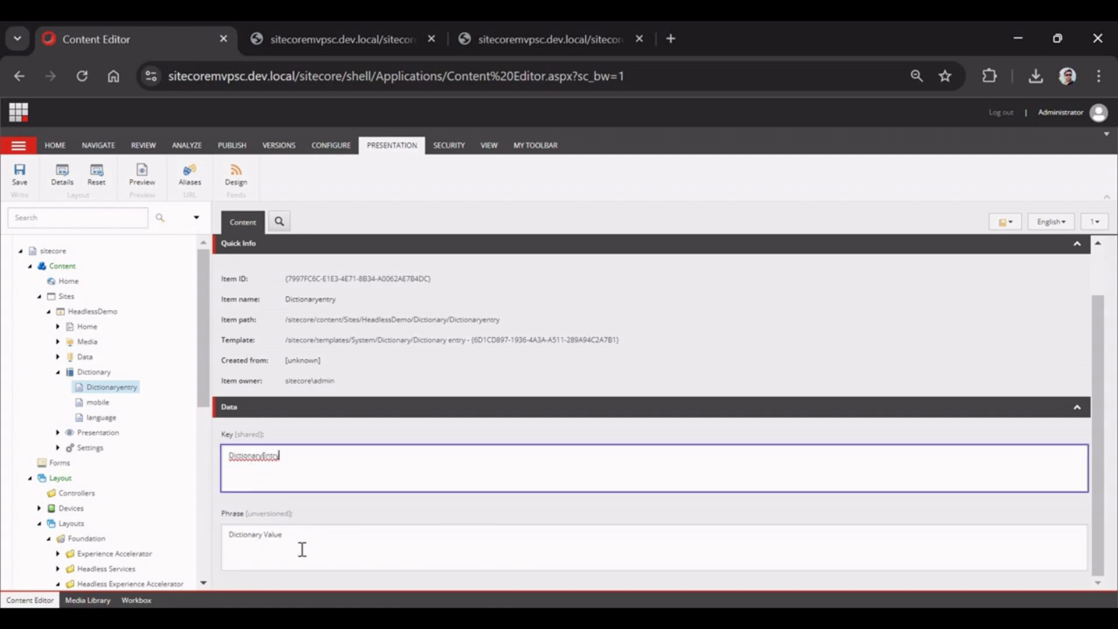
click(104, 416)
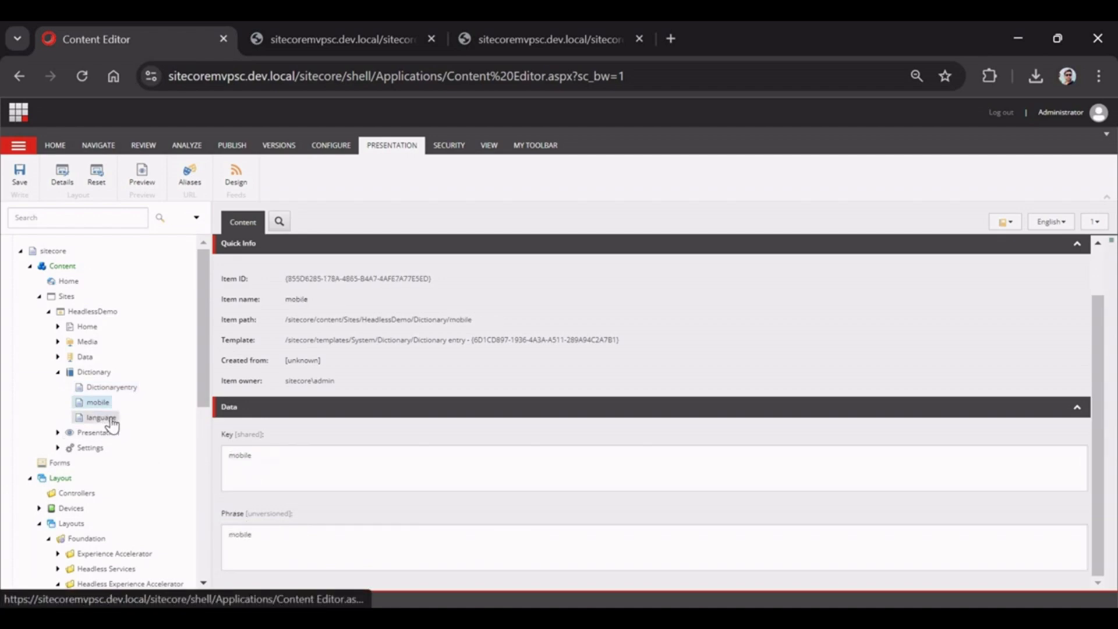
Step: Reload the dictionary service response and examine its URL's path, headlessdemo app name, language and API key parameter
click(545, 26)
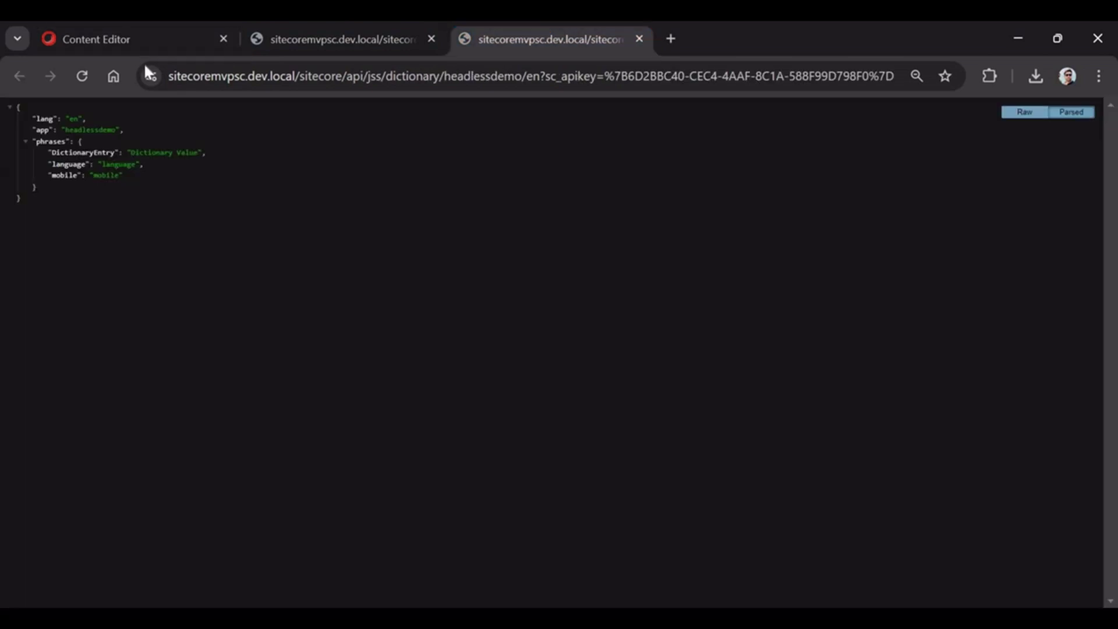
click(83, 76)
drag(301, 76, 903, 58)
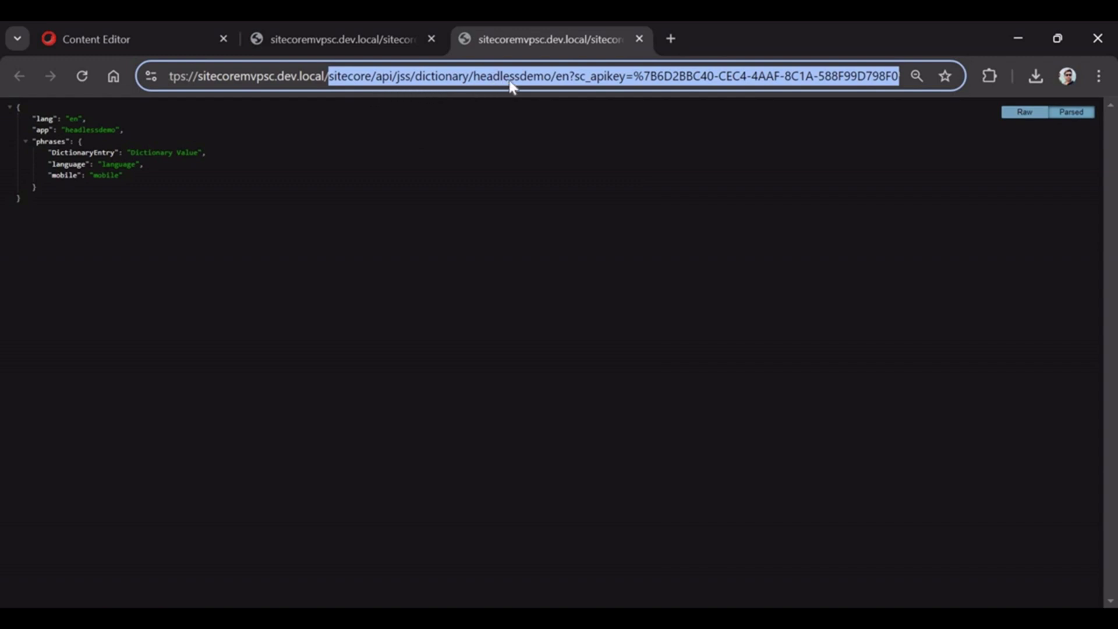
click(568, 76)
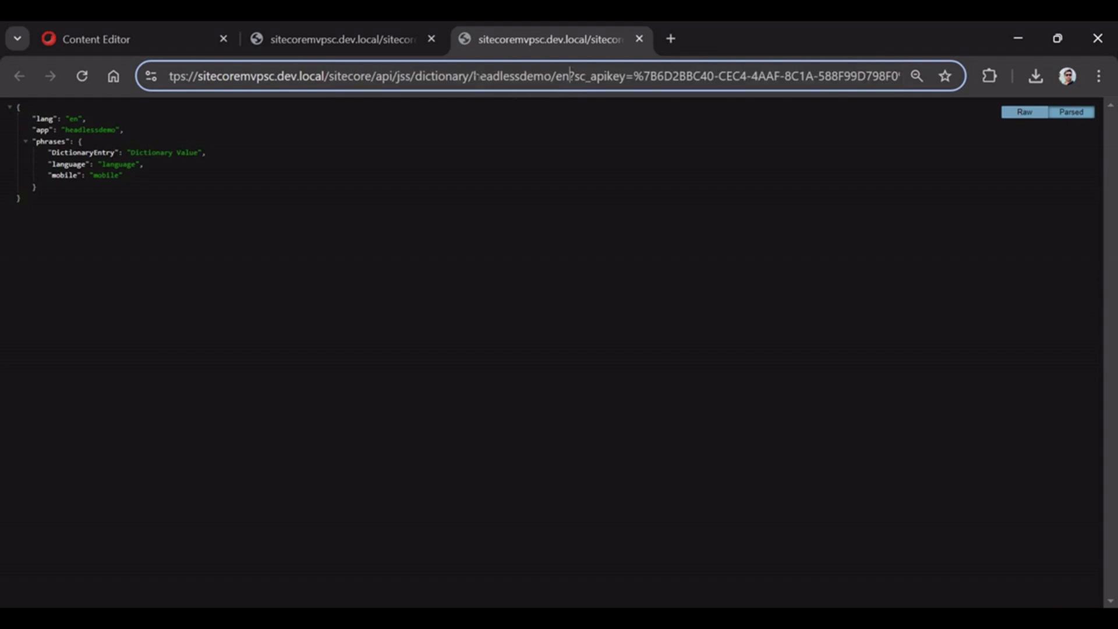
drag(473, 76, 551, 76)
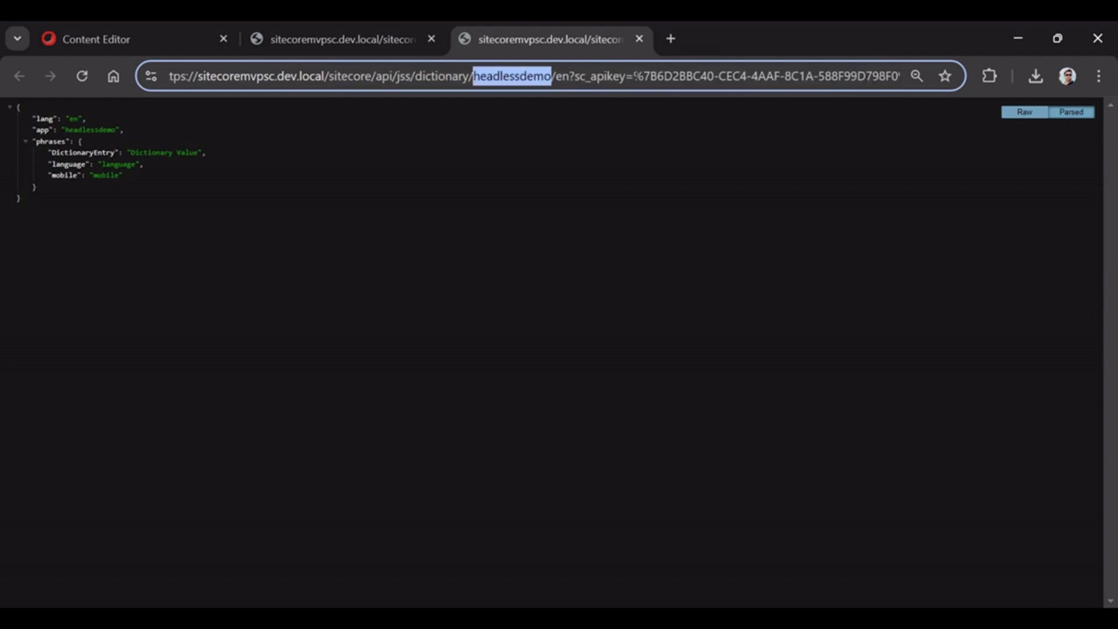
drag(899, 76, 611, 76)
click(308, 197)
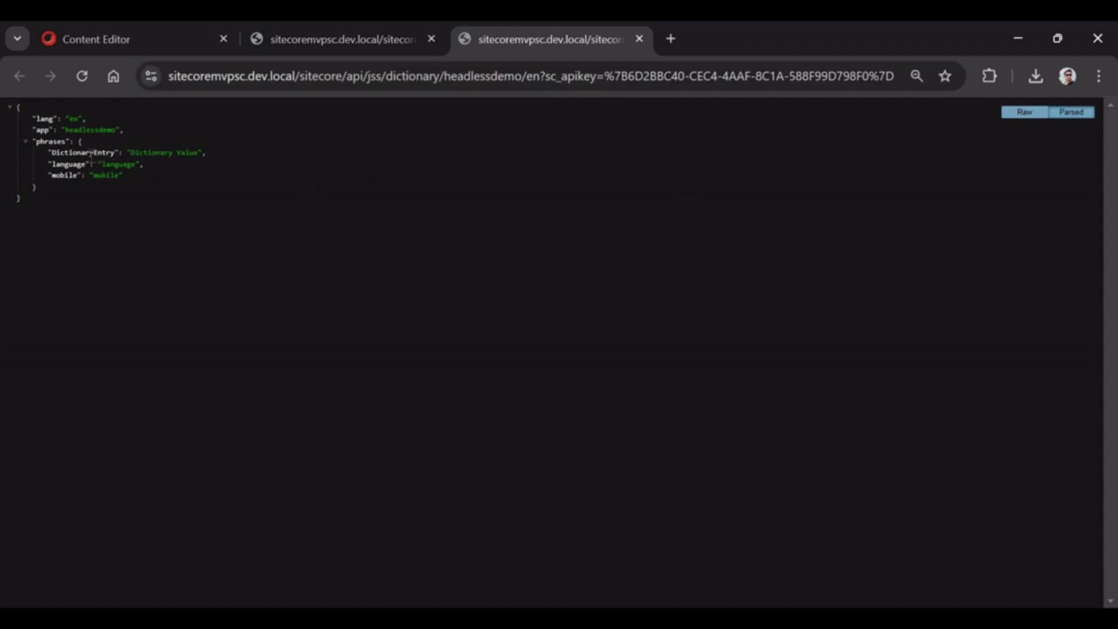
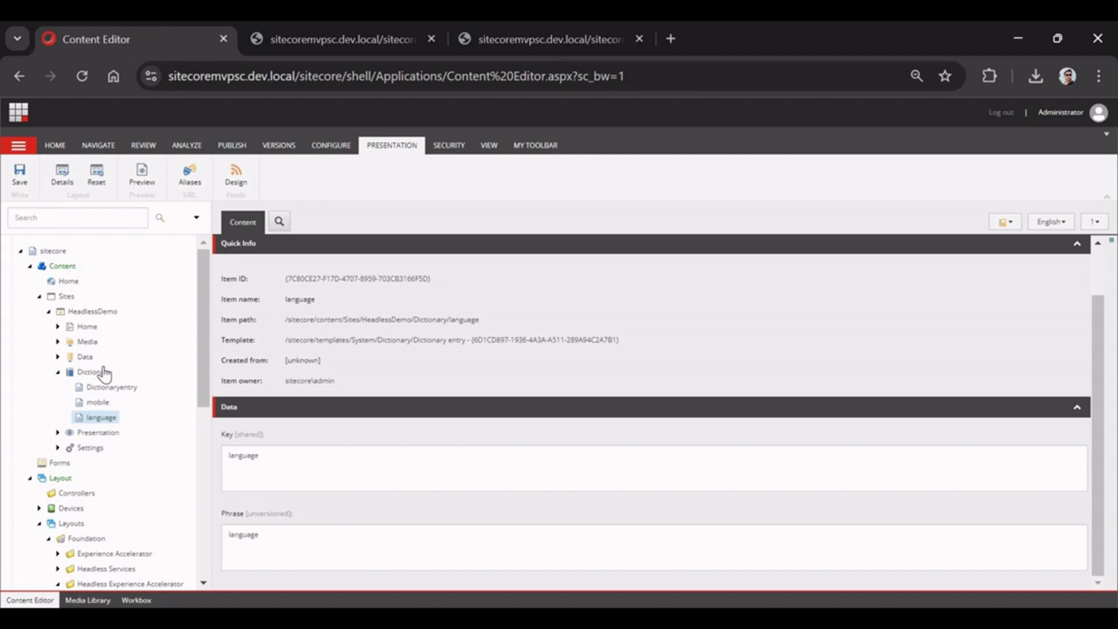
Step: Insert a new dictionary entry named city under HeadlessDemo's Dictionary
click(102, 372)
right_click(105, 370)
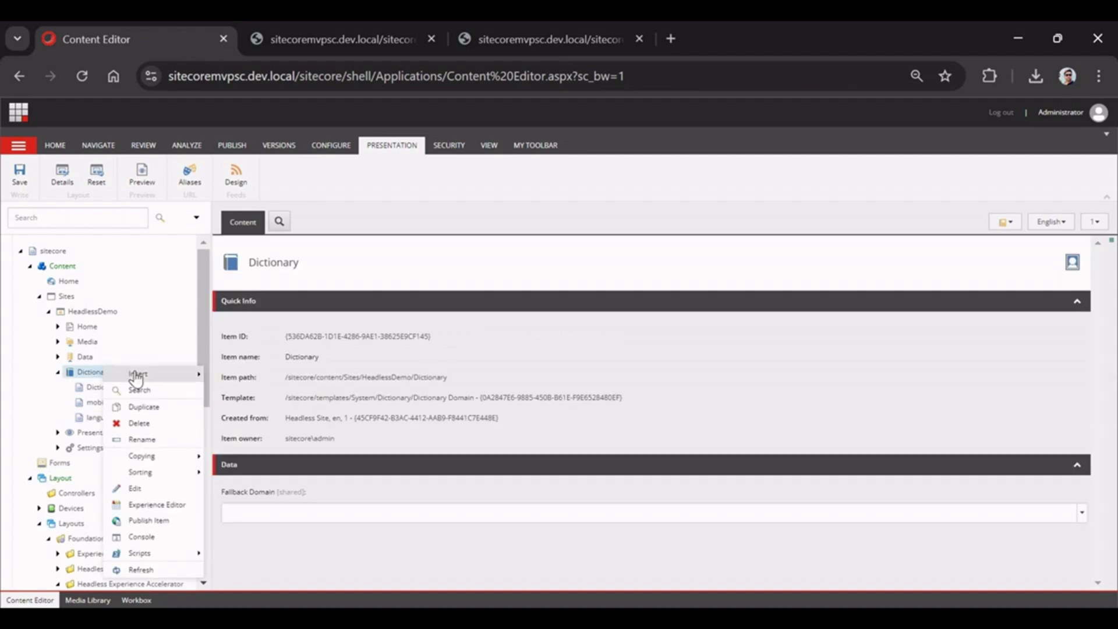
mouse_move(140, 373)
click(239, 374)
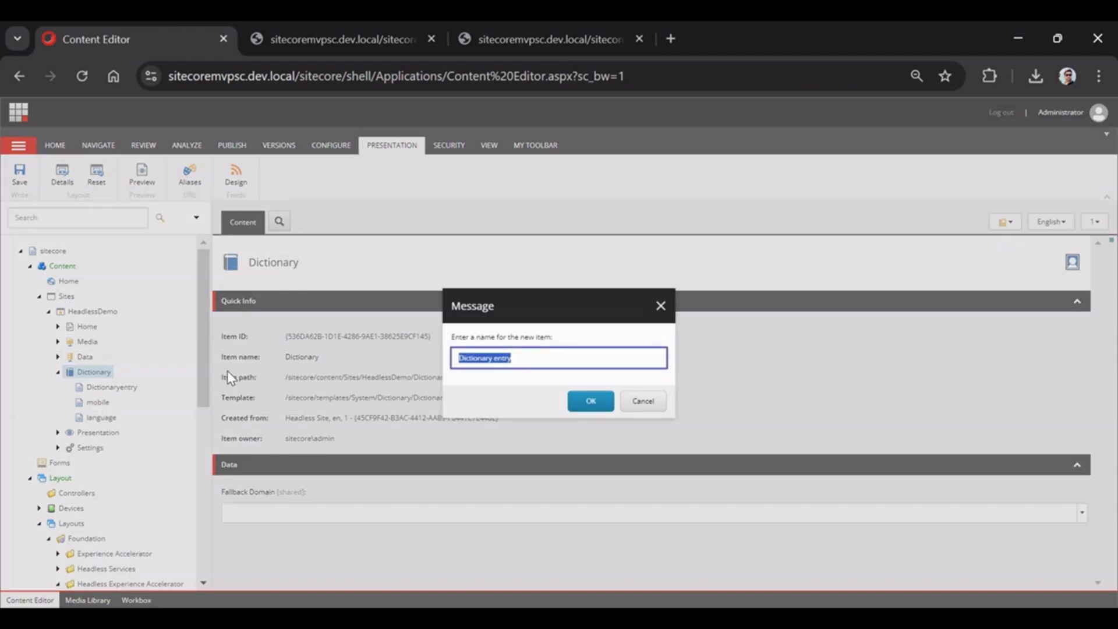
text(city)
key(Return)
Step: Set both the Key and the Phrase of the city entry to "city" and save the item
click(344, 511)
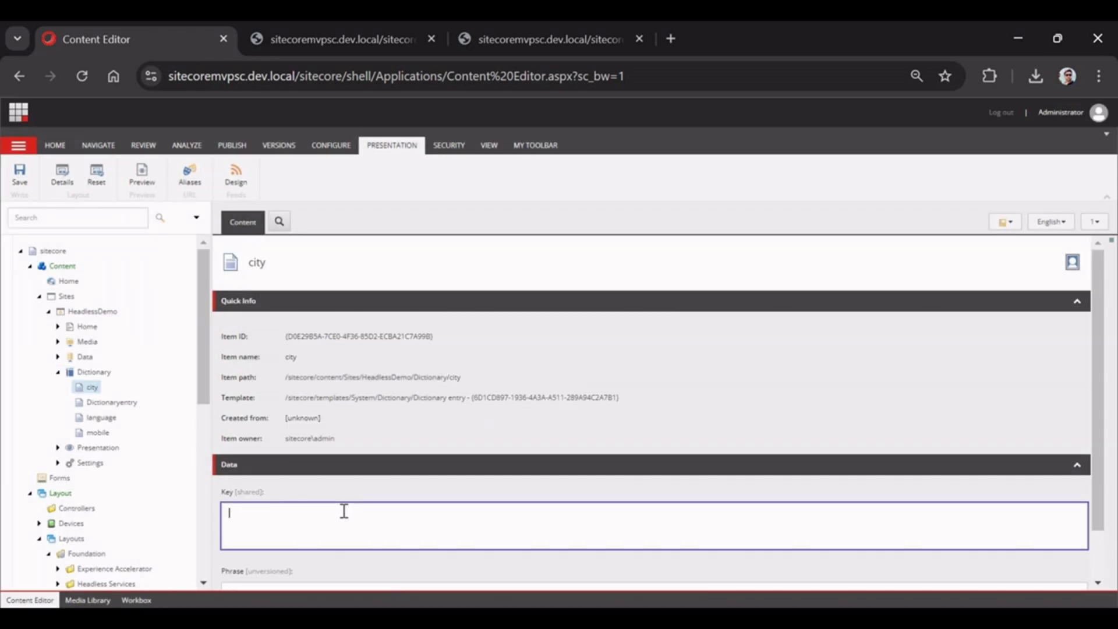
text(city)
scroll(319, 532, down, 1)
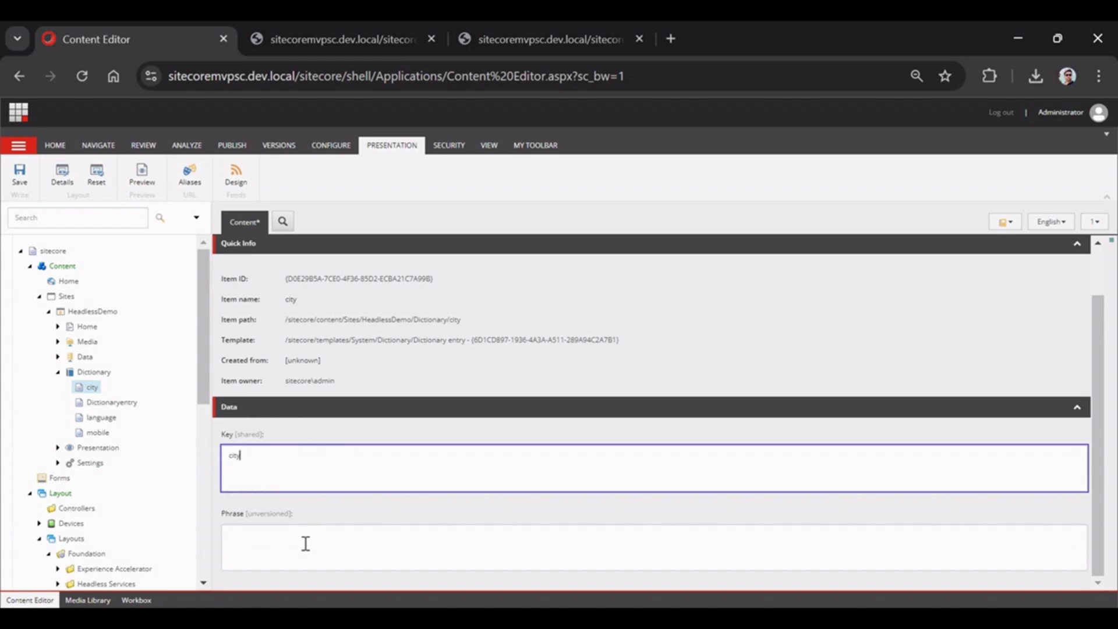
click(305, 543)
text(city)
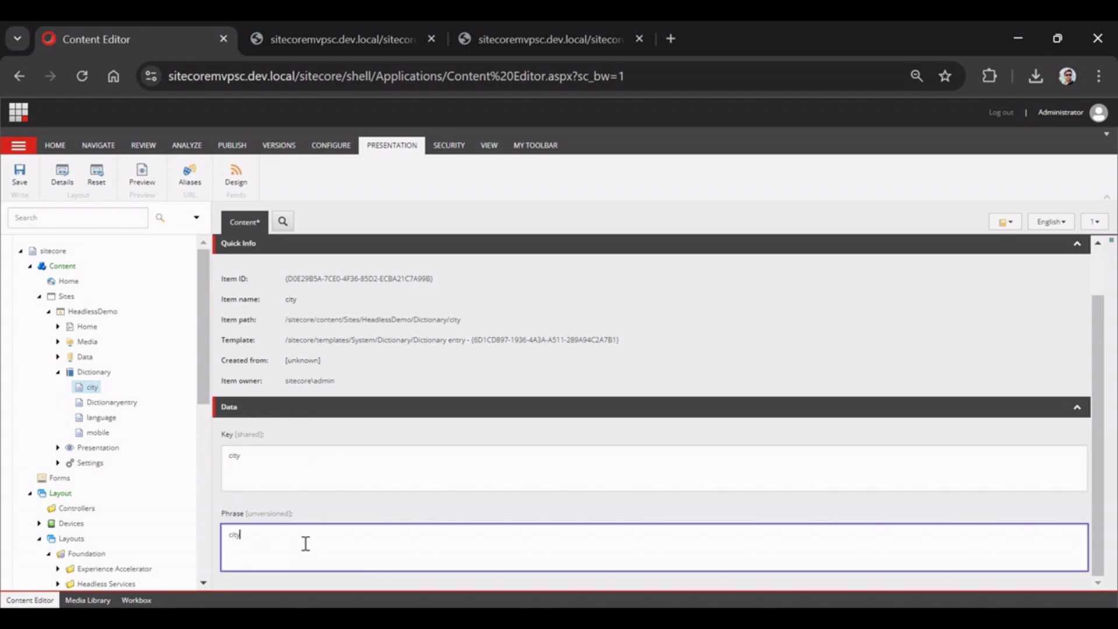
key(ctrl+s)
Step: Save the city entry again and reload the dictionary service response to check its phrases for the entry
click(457, 29)
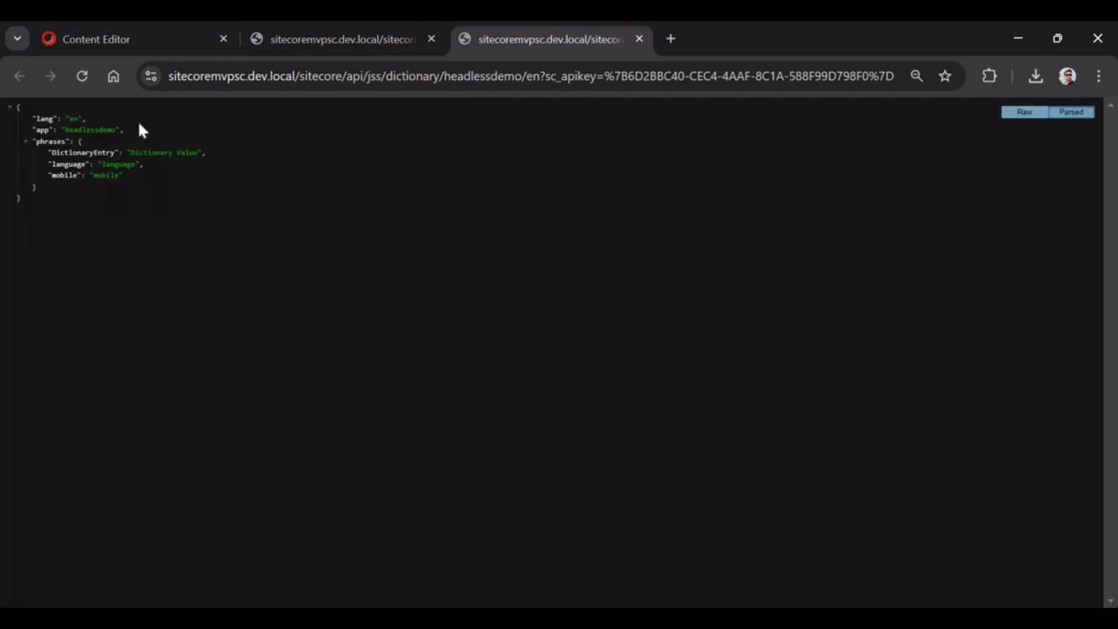
click(81, 76)
click(107, 30)
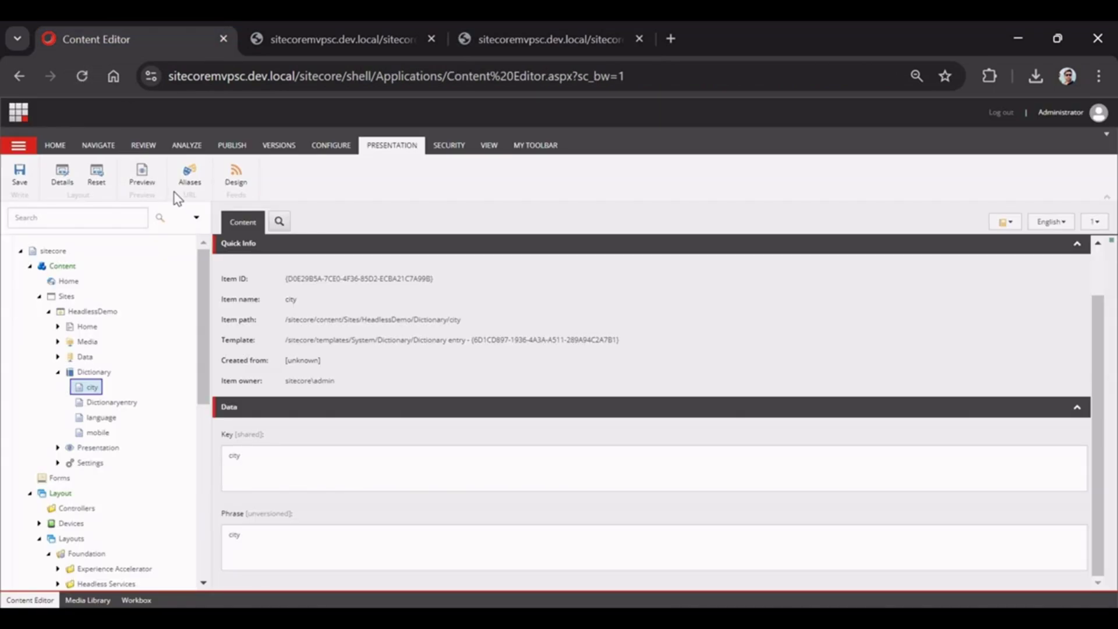
click(20, 173)
click(552, 23)
click(85, 70)
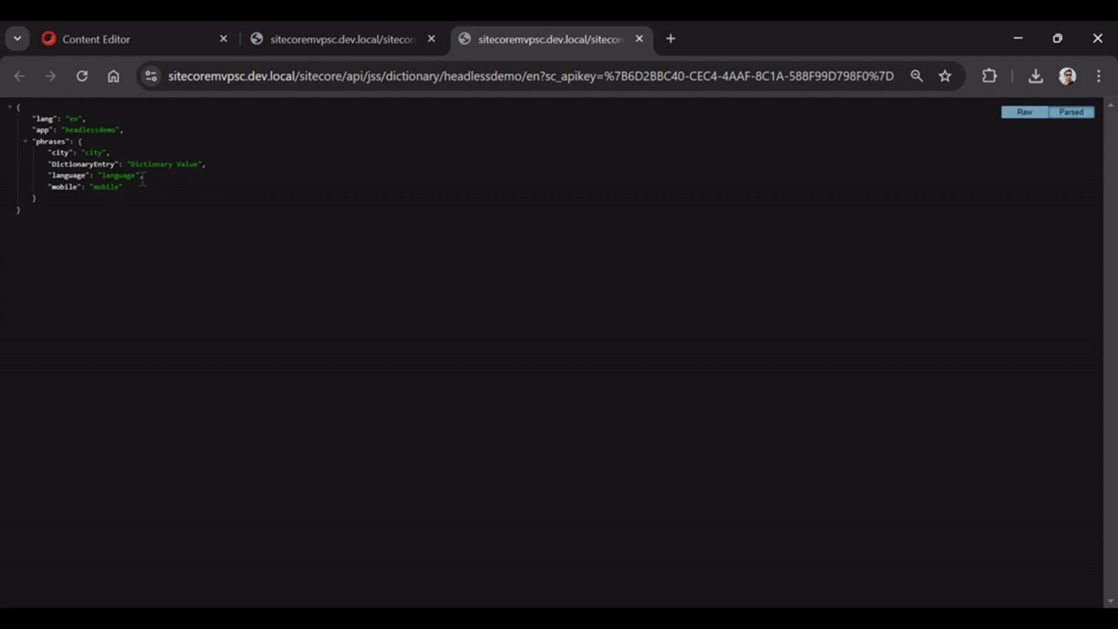
drag(49, 152, 102, 152)
drag(134, 185, 37, 126)
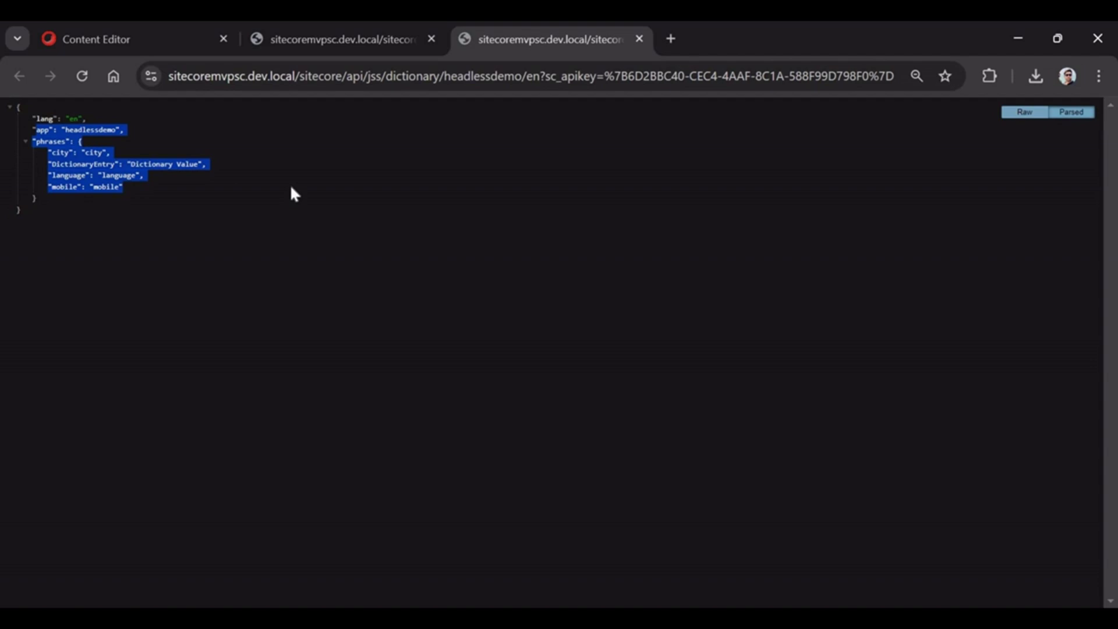
Step: Compare the route and placeholder data in the layout service response with the phrases in the dictionary service response
click(362, 22)
scroll(340, 284, up, 10)
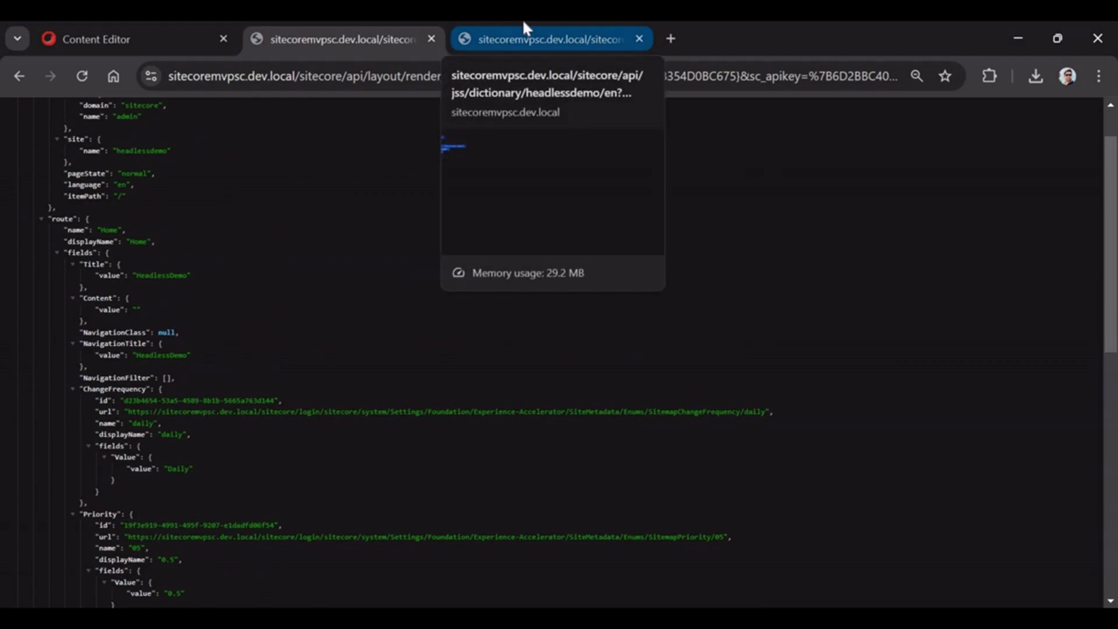
click(521, 22)
click(342, 230)
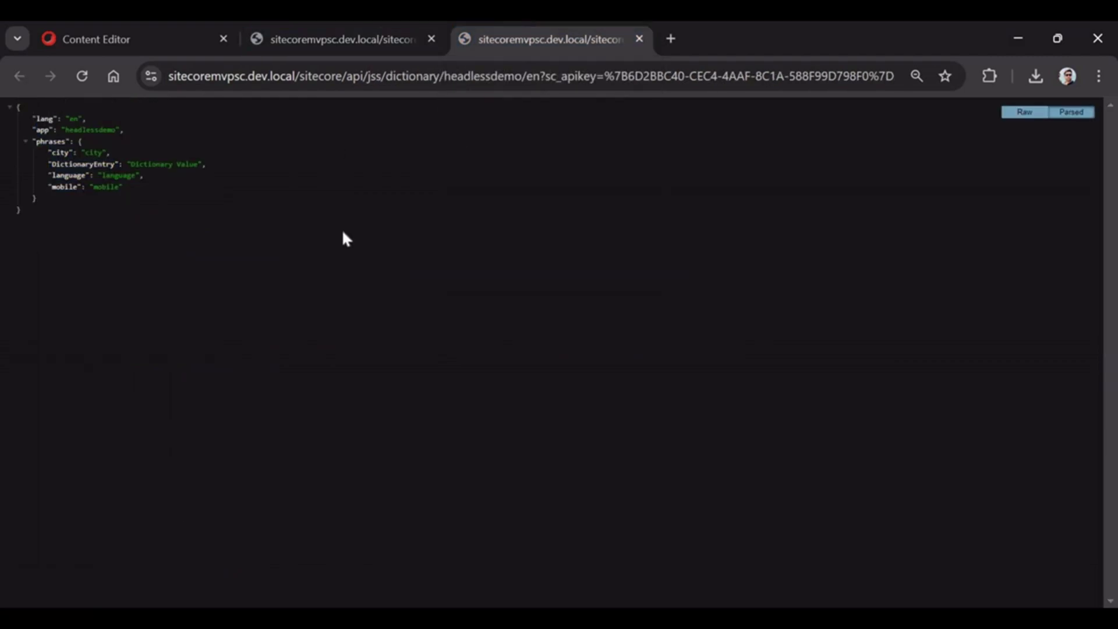
click(264, 33)
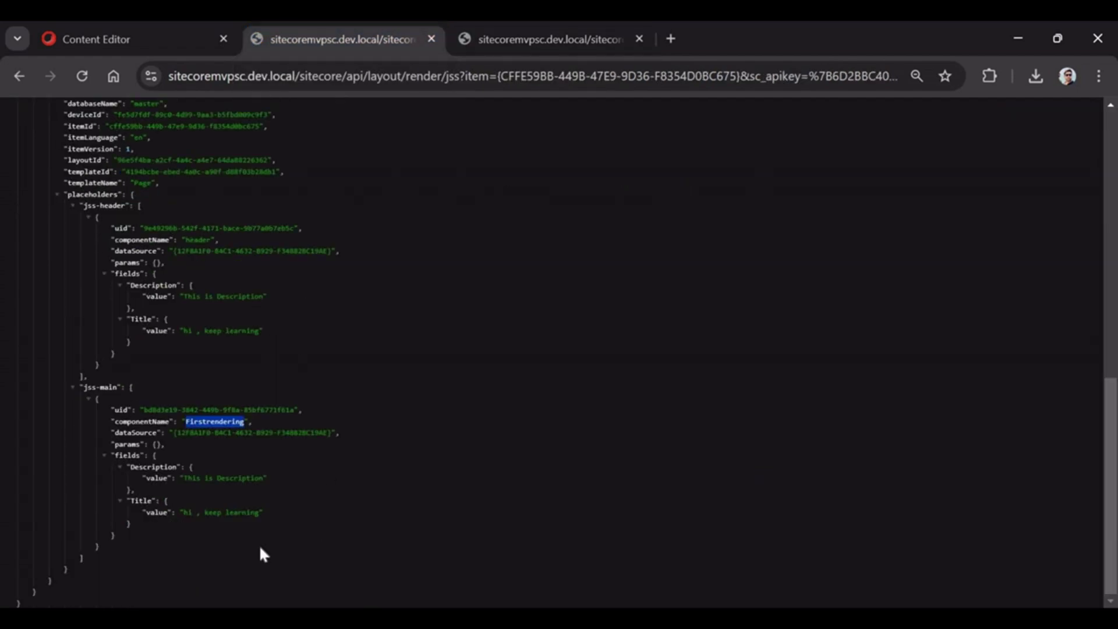
drag(260, 544, 58, 128)
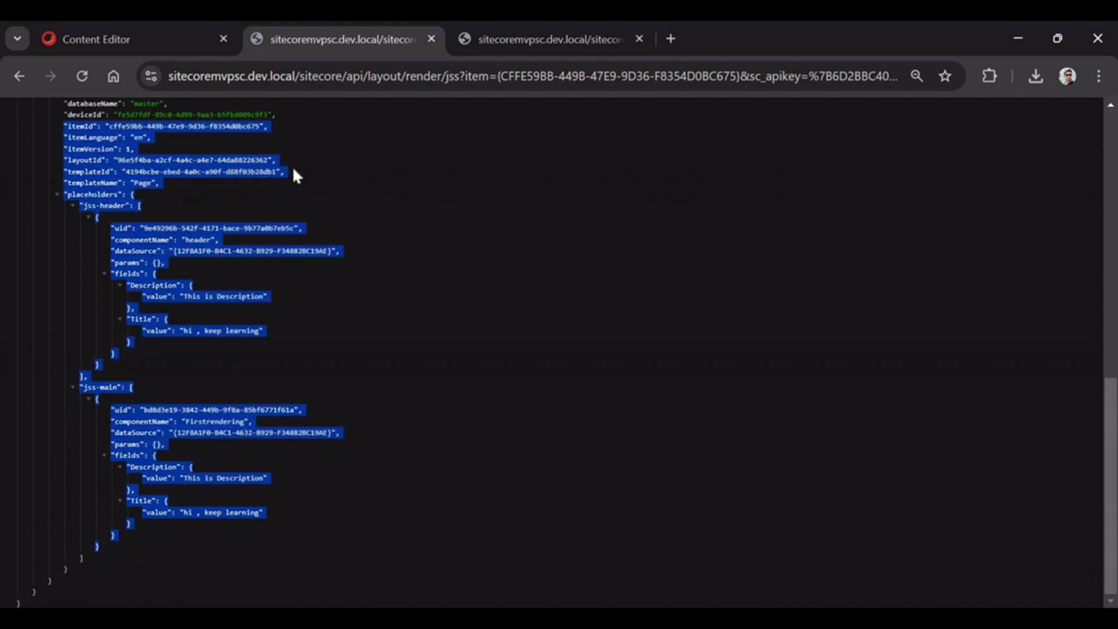
click(501, 47)
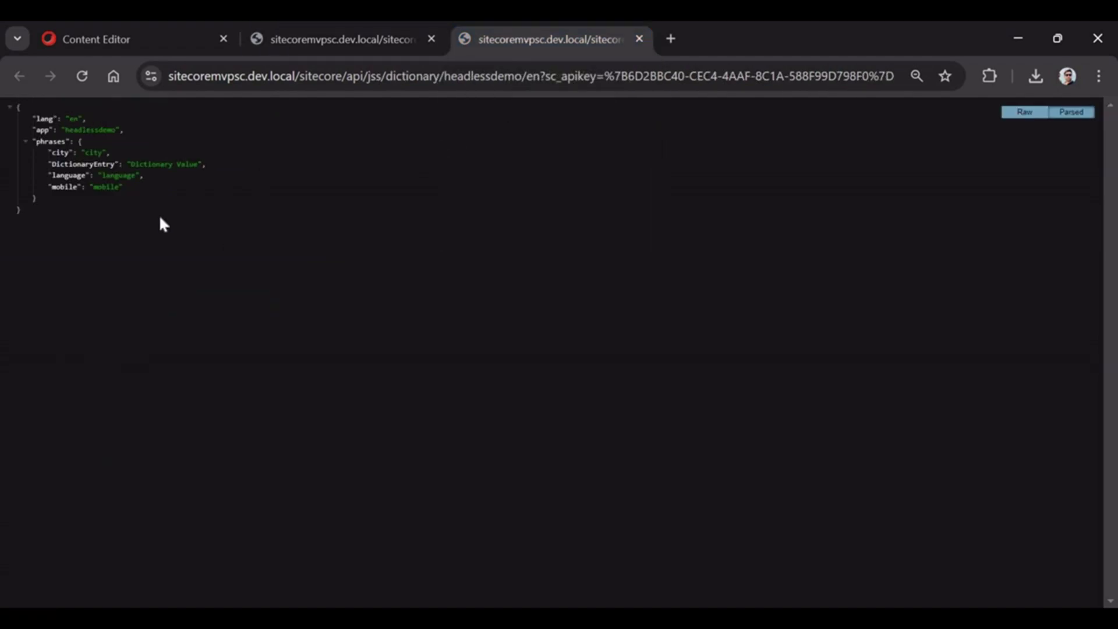
Step: Compare the Dictionary items in the Content Editor with the dictionary response and check the headlessdemo app name in its URL
click(139, 33)
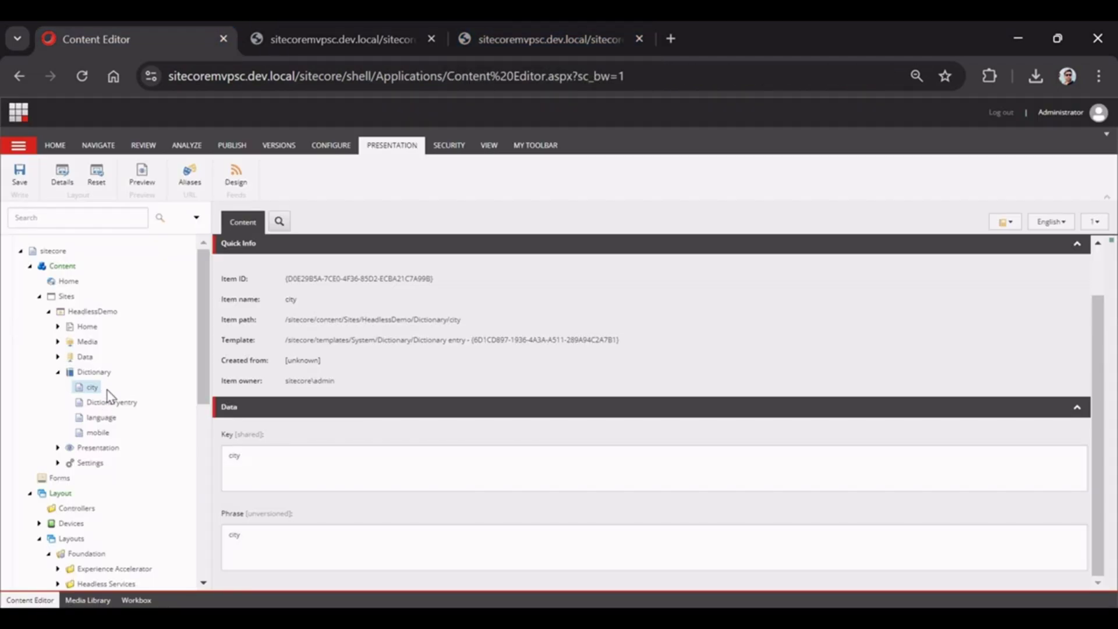
click(527, 34)
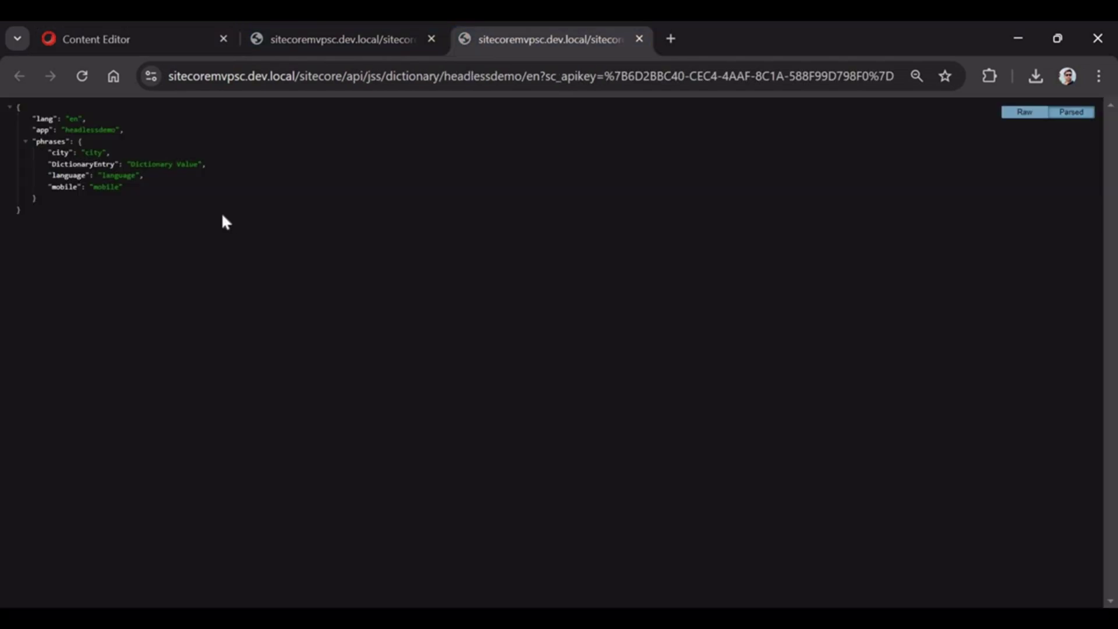
double_click(512, 77)
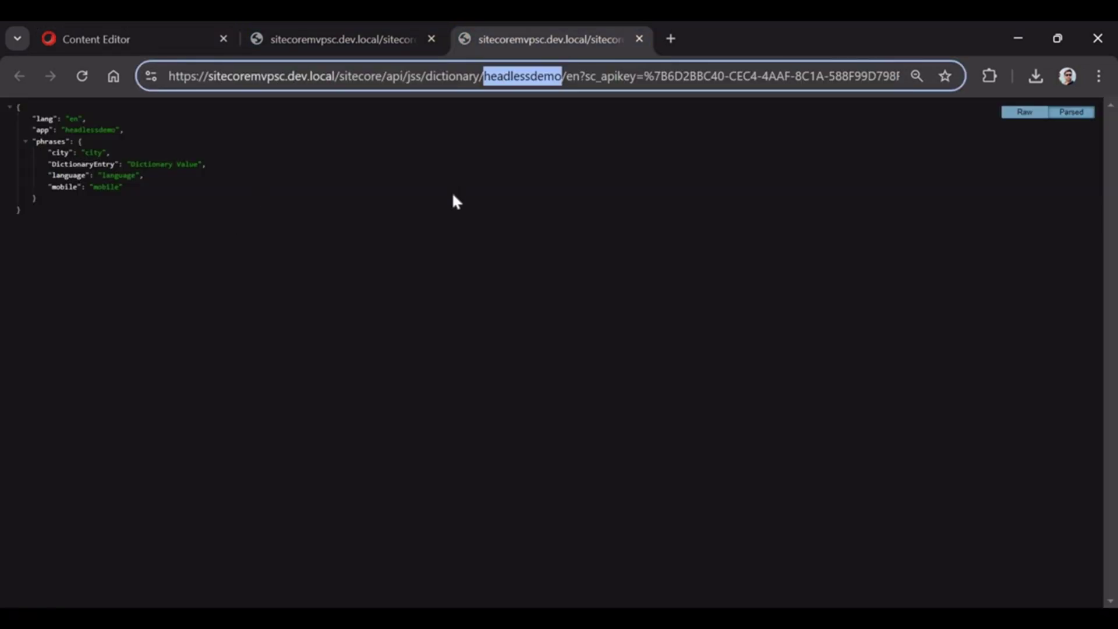
click(454, 200)
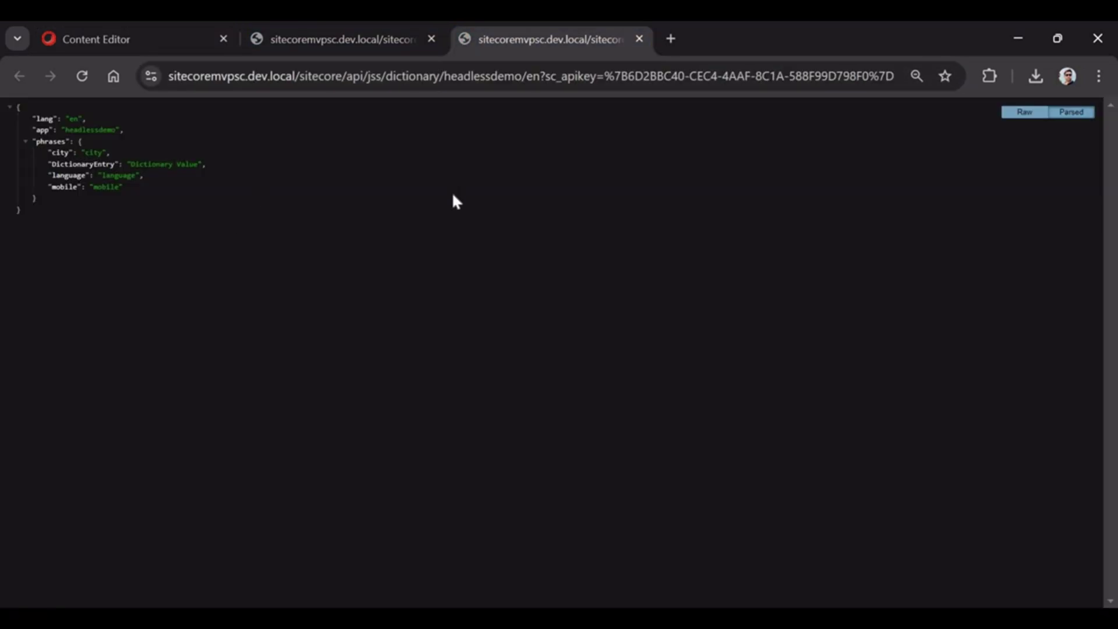